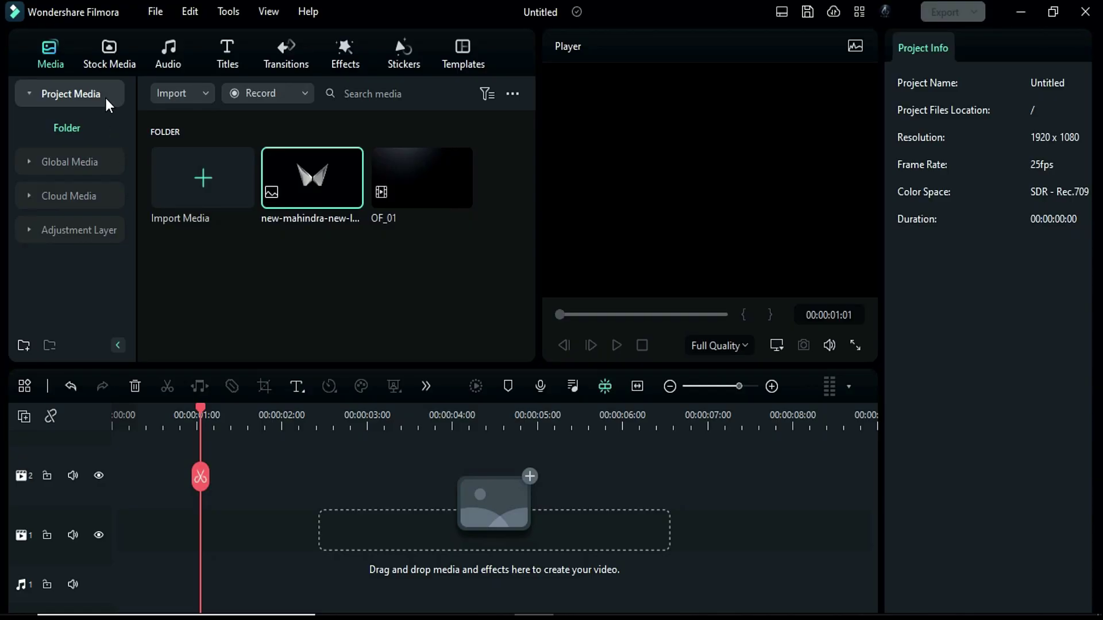
Place the Black solid colour on track 1 and set its duration to 8 seconds.
{"action": "left_click", "coordinate": [108, 51]}
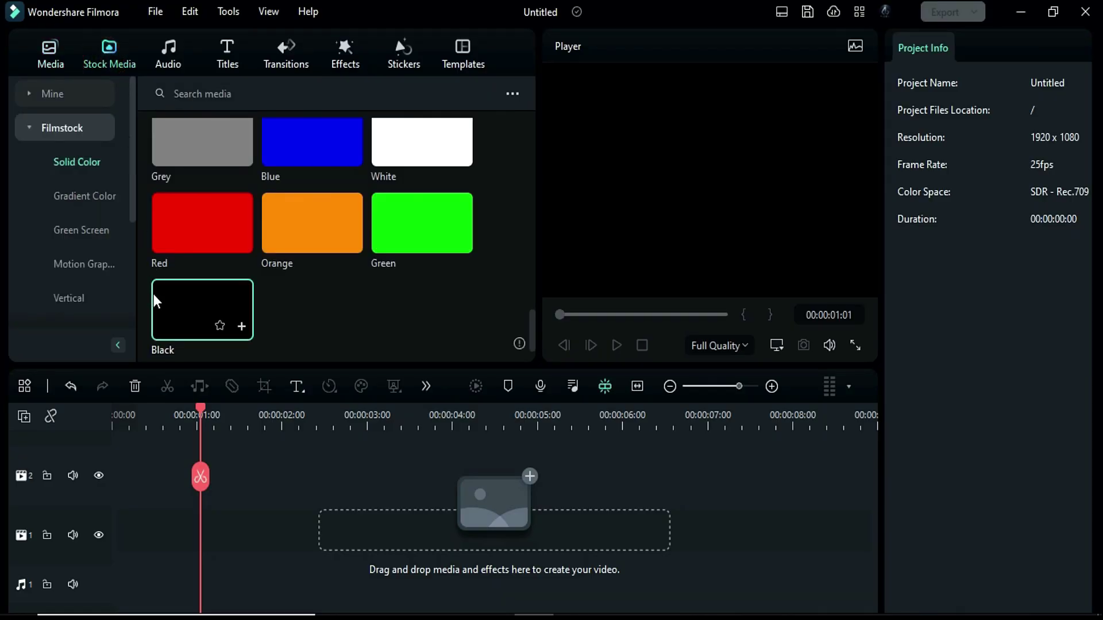
{"action": "left_click_drag", "start_coordinate": [166, 328], "coordinate": [101, 546]}
{"action": "right_click", "coordinate": [379, 543]}
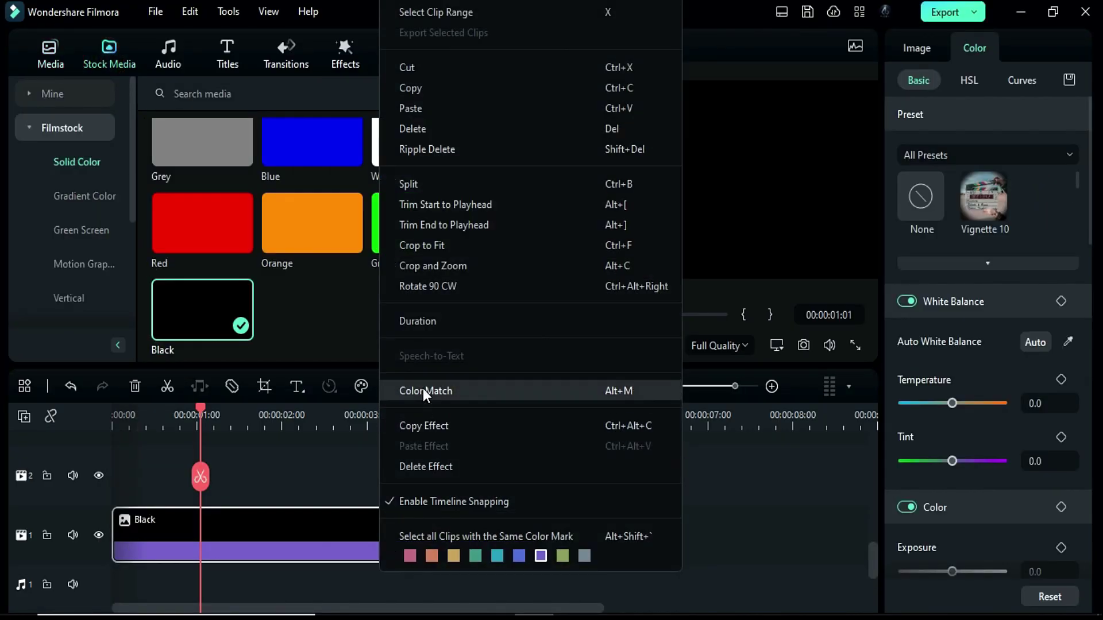
{"action": "left_click", "coordinate": [423, 319]}
{"action": "left_click", "coordinate": [561, 227]}
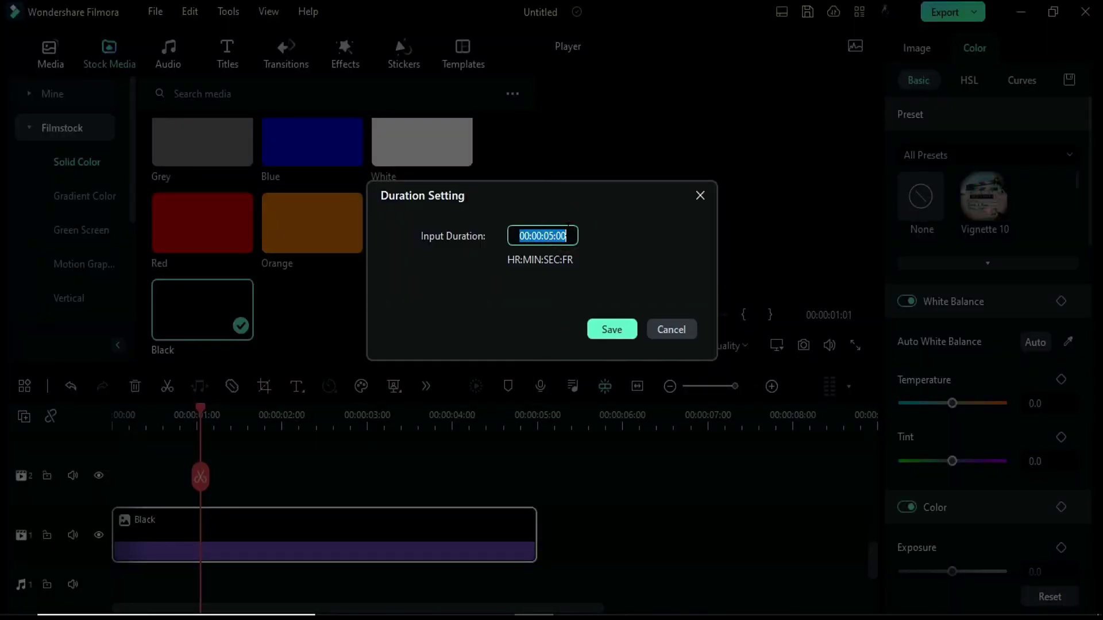
{"action": "type", "text": "800"}
{"action": "left_click", "coordinate": [624, 328]}
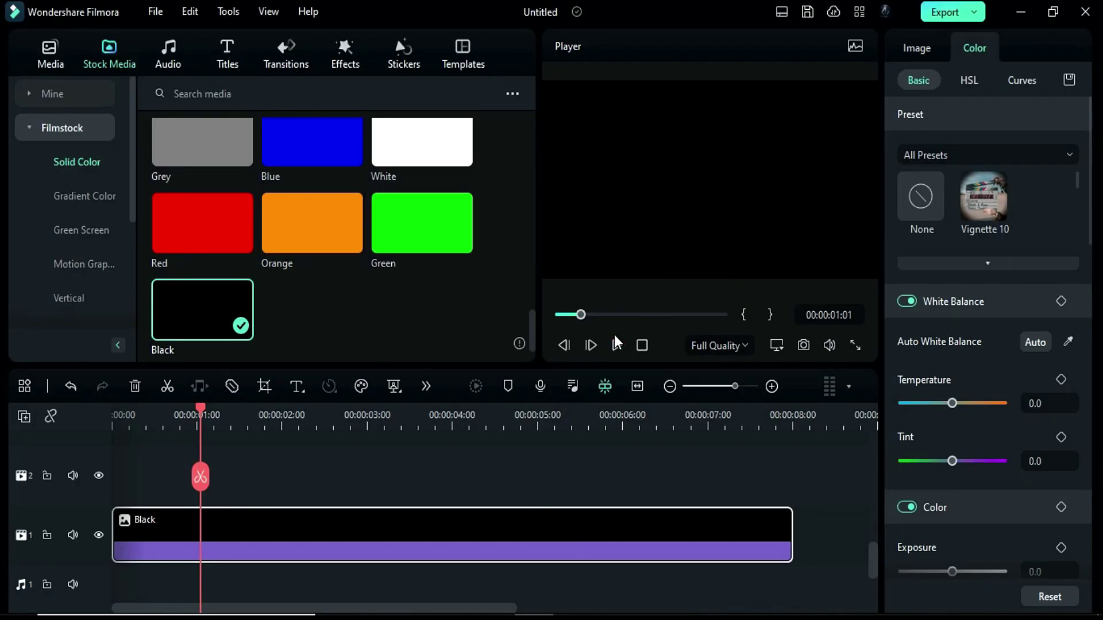
Add the Dynamic Cinematic Background sticker above Black and cut it off at 00:00:03:09.
{"action": "left_click", "coordinate": [388, 60]}
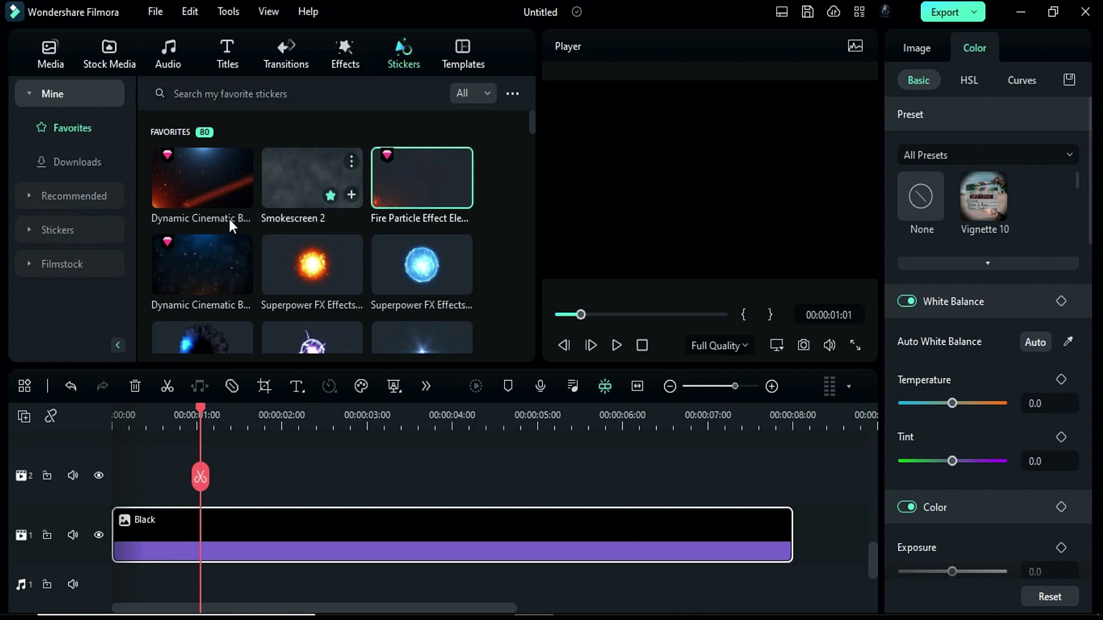
{"action": "left_click_drag", "start_coordinate": [208, 258], "coordinate": [110, 502]}
{"action": "left_click_drag", "start_coordinate": [202, 415], "coordinate": [397, 468]}
{"action": "left_click", "coordinate": [397, 481]}
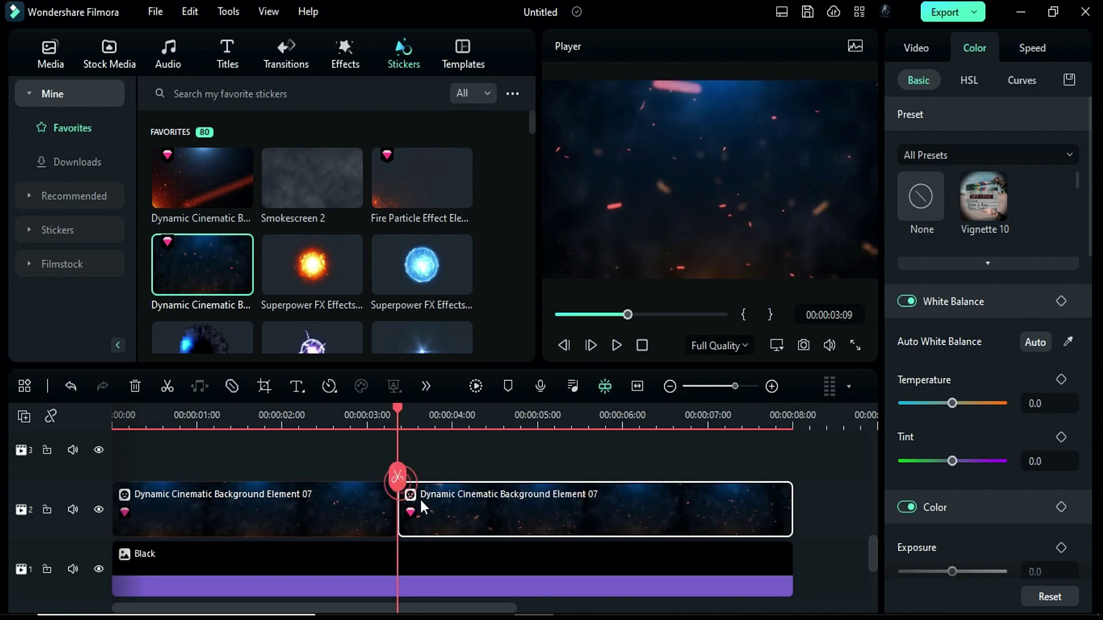
{"action": "key", "text": "Delete"}
Add Smokescreen 2 and Fire Particle Effect stickers on new tracks, both trimmed at 00:00:03:09.
{"action": "left_click", "coordinate": [325, 187]}
{"action": "left_click_drag", "start_coordinate": [325, 187], "coordinate": [173, 550]}
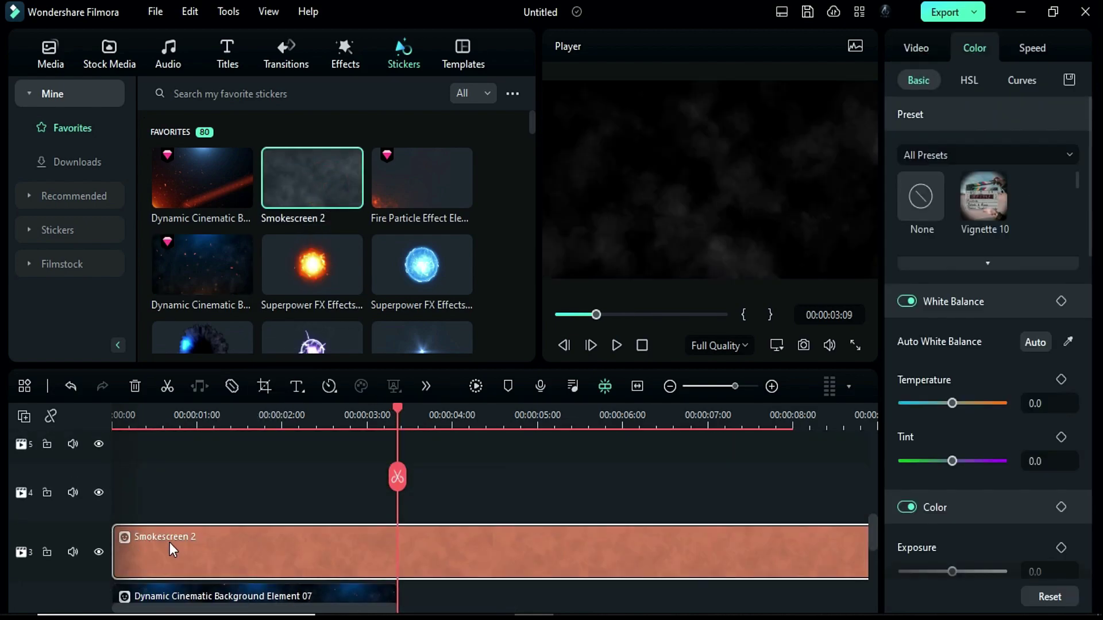
{"action": "left_click", "coordinate": [404, 484]}
{"action": "key", "text": "Delete"}
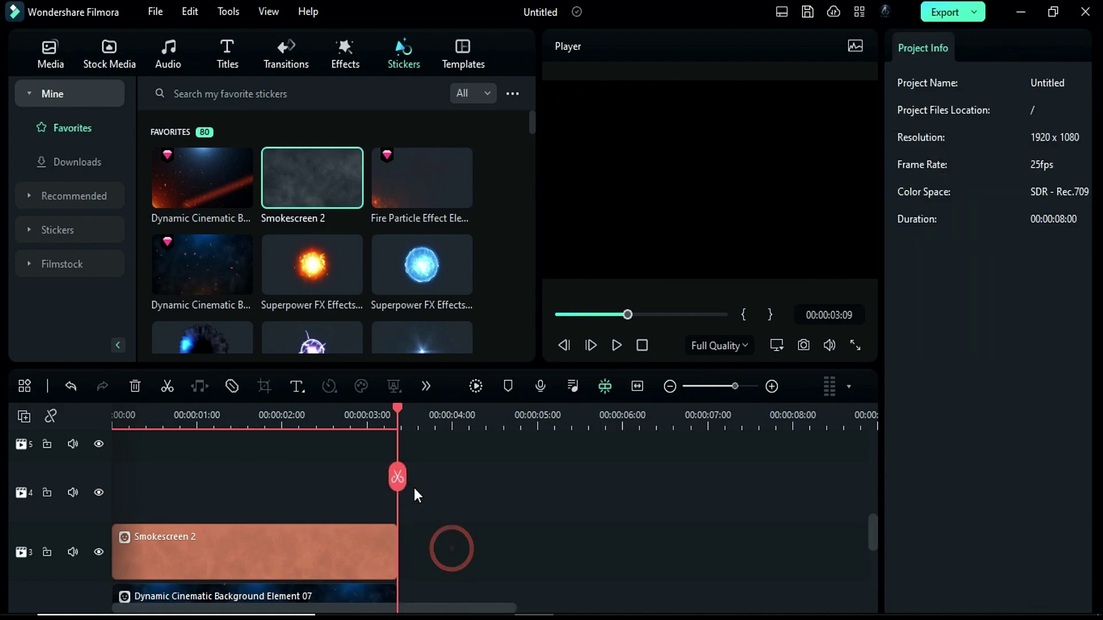
{"action": "left_click_drag", "start_coordinate": [415, 195], "coordinate": [127, 485]}
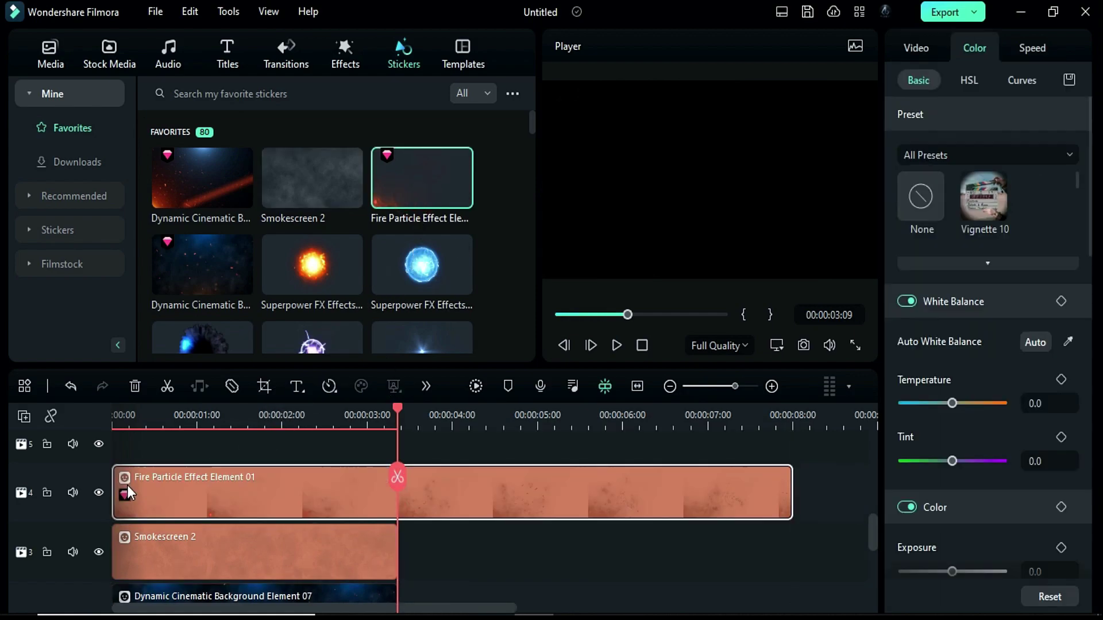
{"action": "left_click", "coordinate": [397, 485]}
{"action": "key", "text": "Delete"}
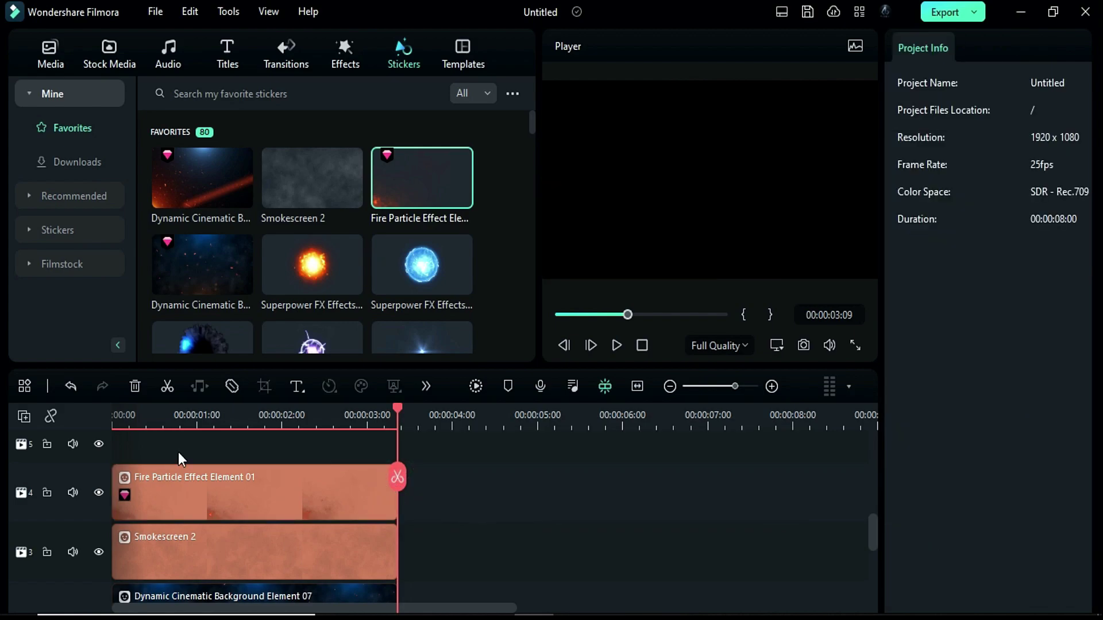
Add starting opacity keyframes at 0 to the fire particle, Smokescreen 2 and background clips.
{"action": "left_click", "coordinate": [125, 424]}
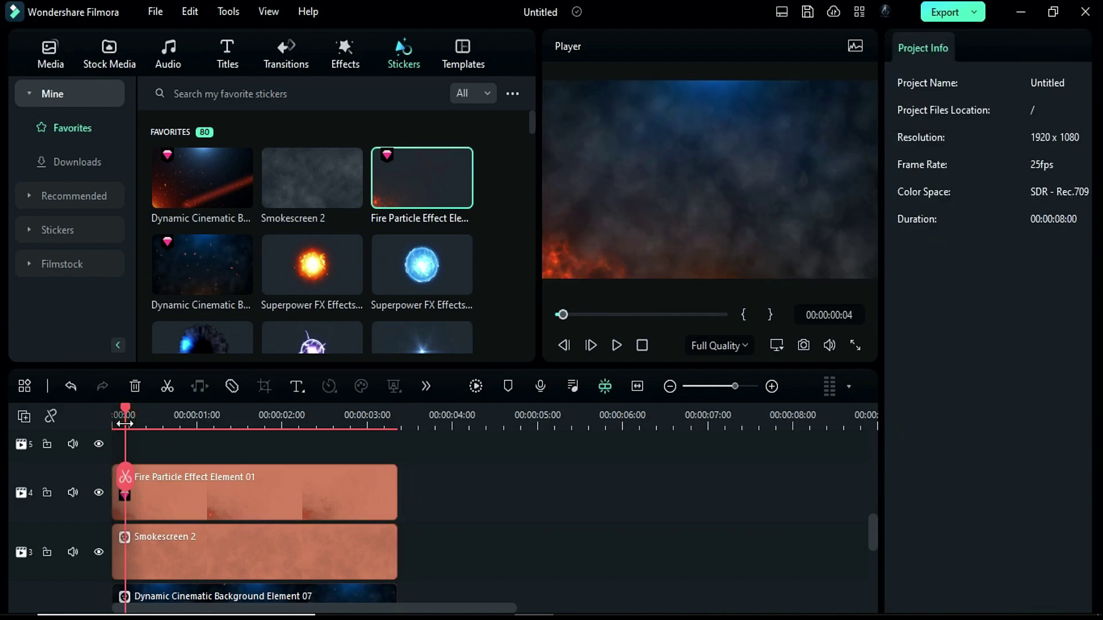
{"action": "key", "text": "Left"}
{"action": "left_click", "coordinate": [184, 492]}
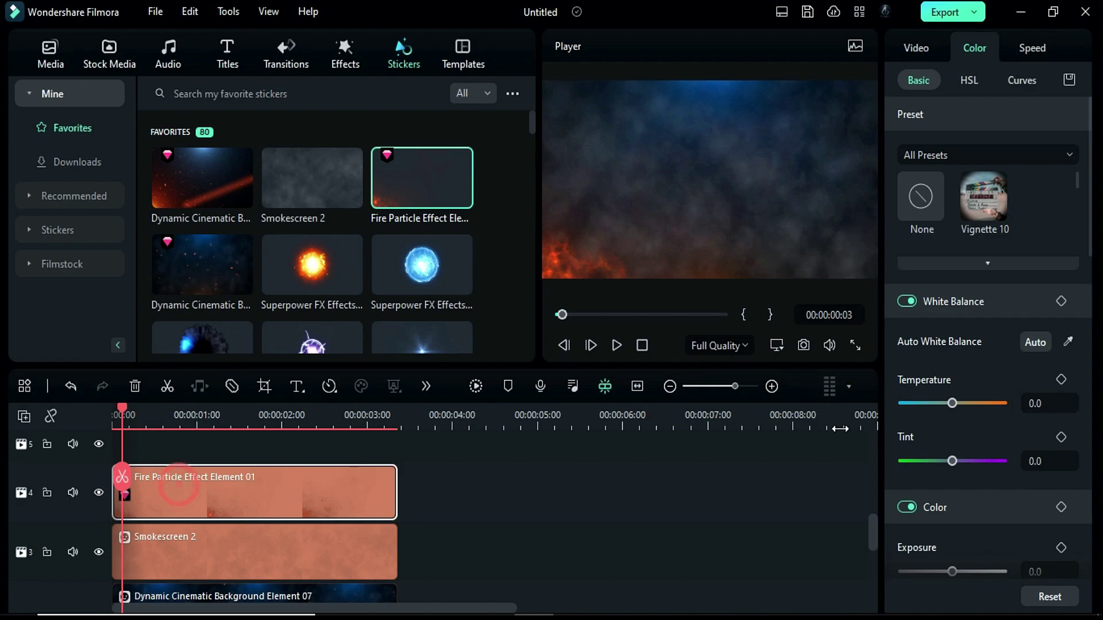
{"action": "left_click", "coordinate": [916, 47]}
{"action": "left_click", "coordinate": [1061, 536]}
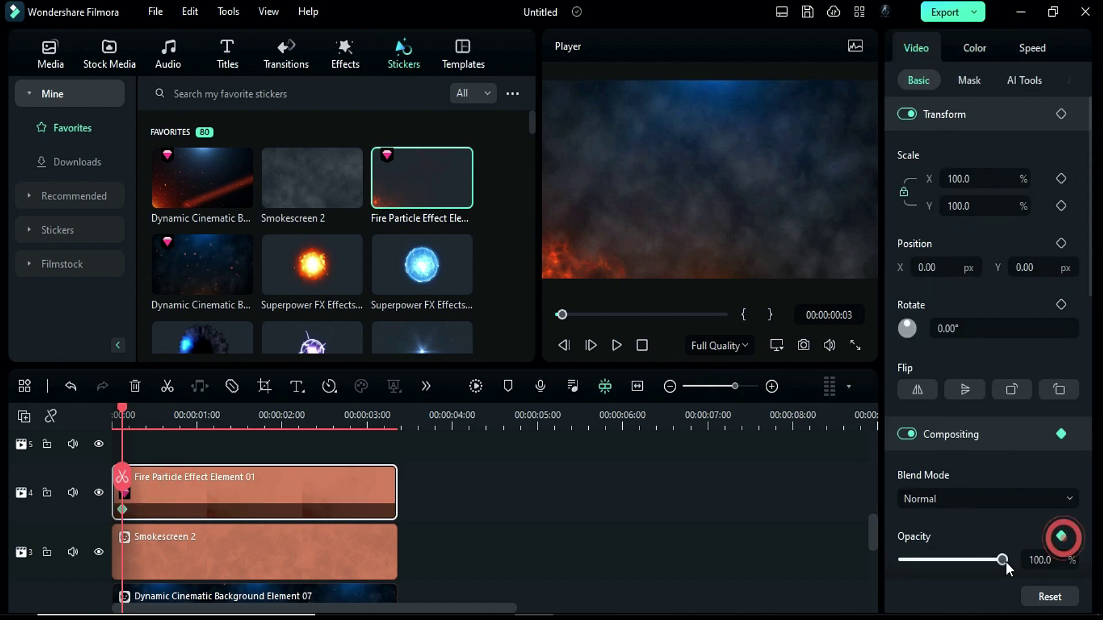
{"action": "left_click_drag", "start_coordinate": [1005, 561], "coordinate": [874, 554]}
{"action": "left_click", "coordinate": [295, 548]}
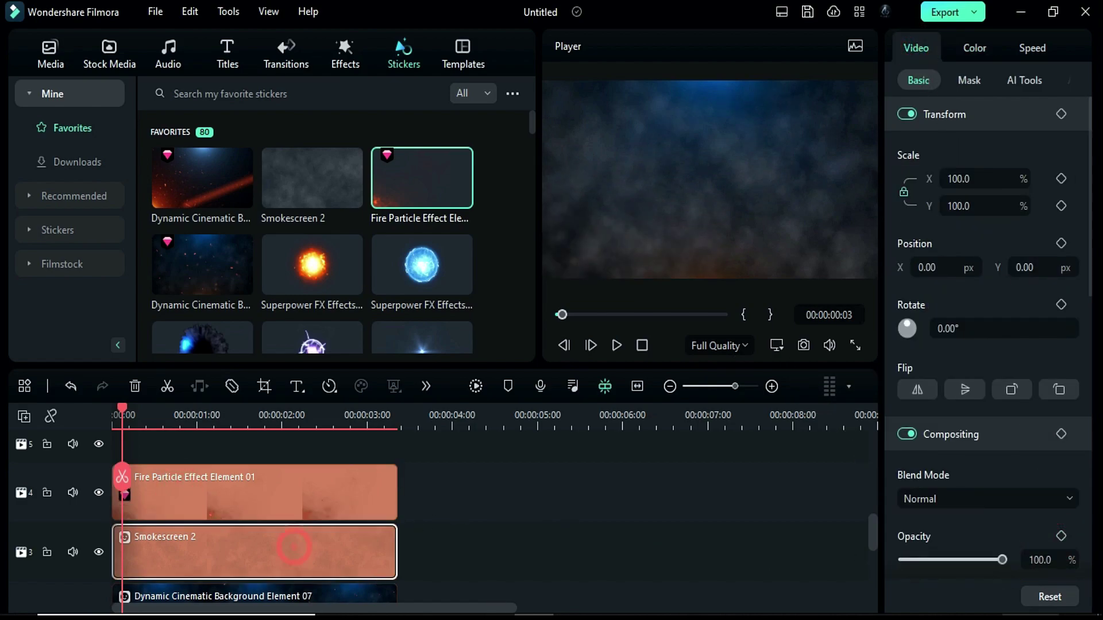
{"action": "left_click", "coordinate": [1060, 536]}
{"action": "scroll", "coordinate": [335, 506], "scroll_direction": "down", "scroll_amount": 2}
{"action": "left_click", "coordinate": [325, 549]}
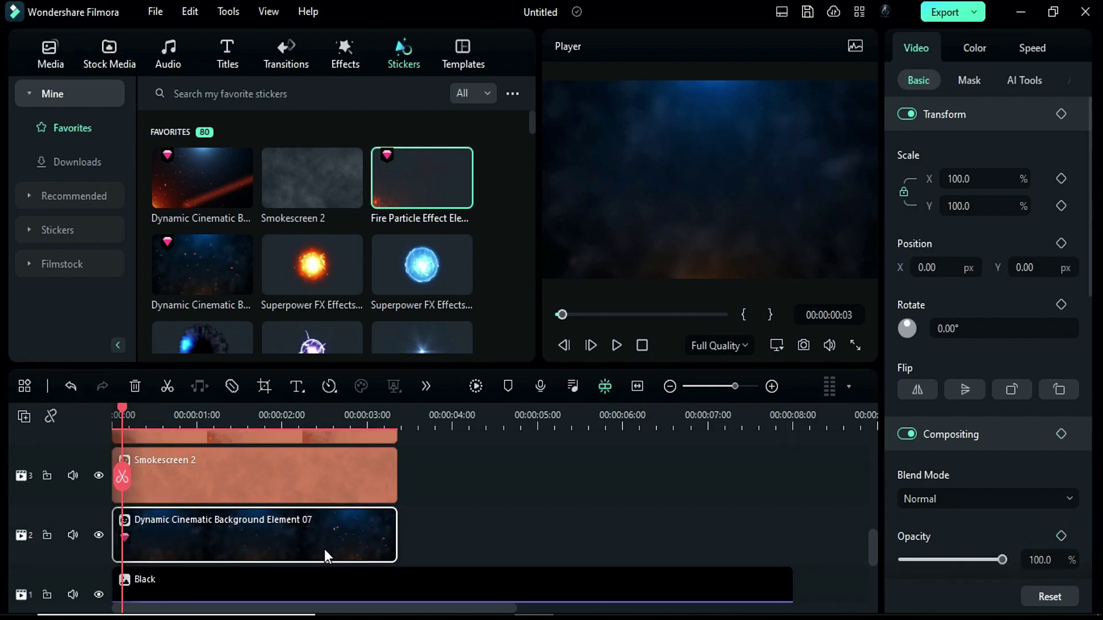
{"action": "left_click", "coordinate": [1061, 536]}
{"action": "left_click_drag", "start_coordinate": [1003, 560], "coordinate": [896, 553]}
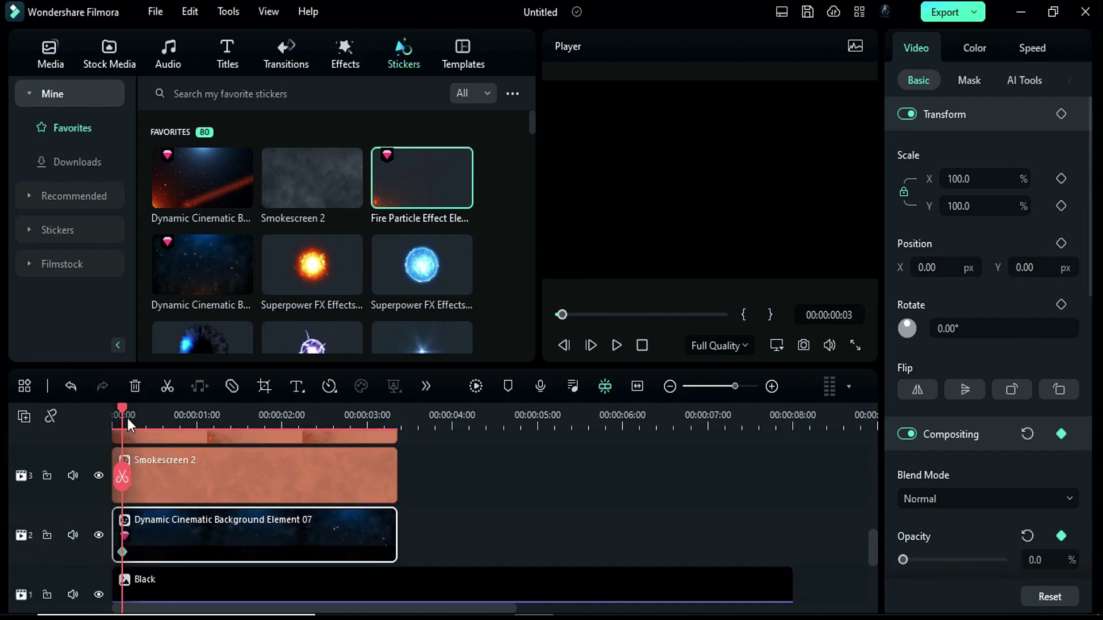
At the one-second mark, raise background, smoke and fire particle opacity to 100.
{"action": "left_click_drag", "start_coordinate": [119, 411], "coordinate": [198, 449]}
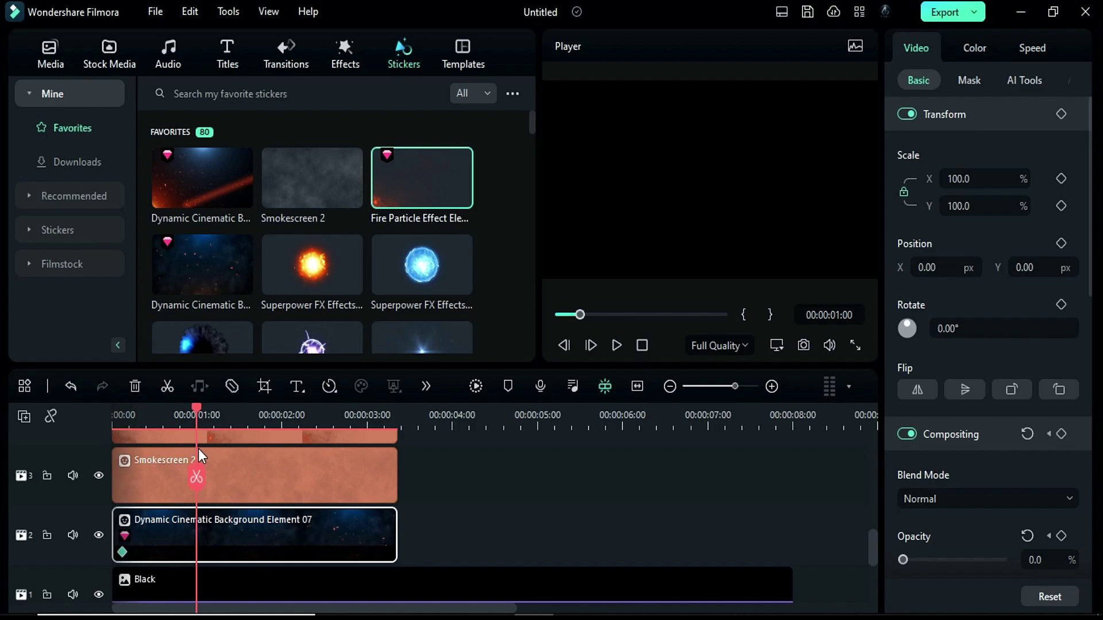
{"action": "left_click_drag", "start_coordinate": [903, 560], "coordinate": [1005, 560]}
{"action": "left_click", "coordinate": [364, 483]}
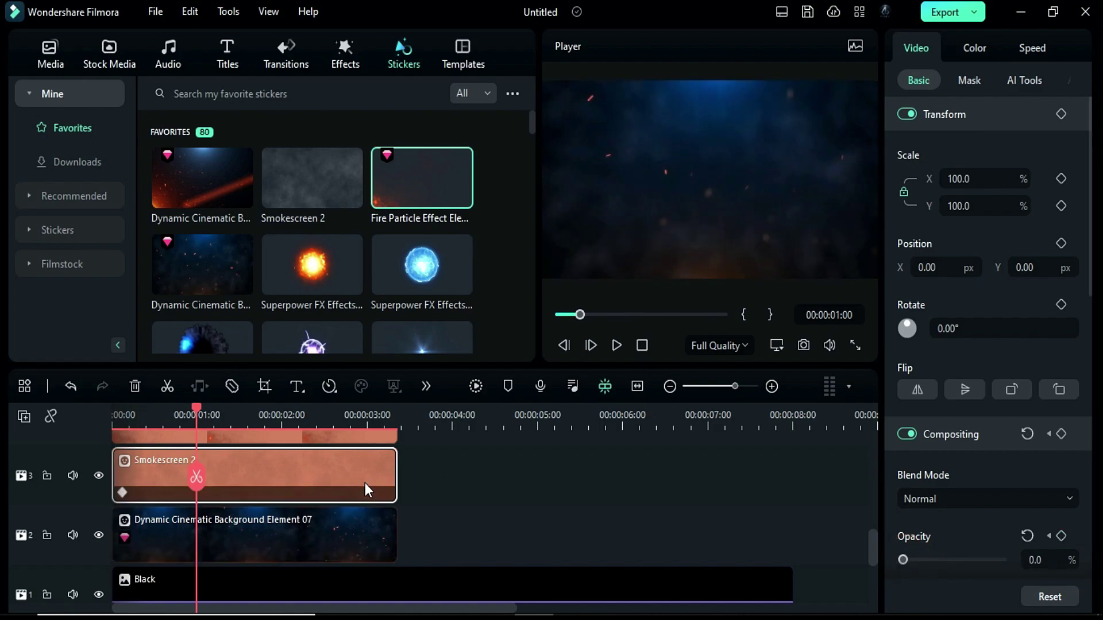
{"action": "left_click_drag", "start_coordinate": [903, 560], "coordinate": [1028, 560]}
{"action": "scroll", "coordinate": [379, 450], "scroll_direction": "up", "scroll_amount": 1}
{"action": "left_click", "coordinate": [320, 453]}
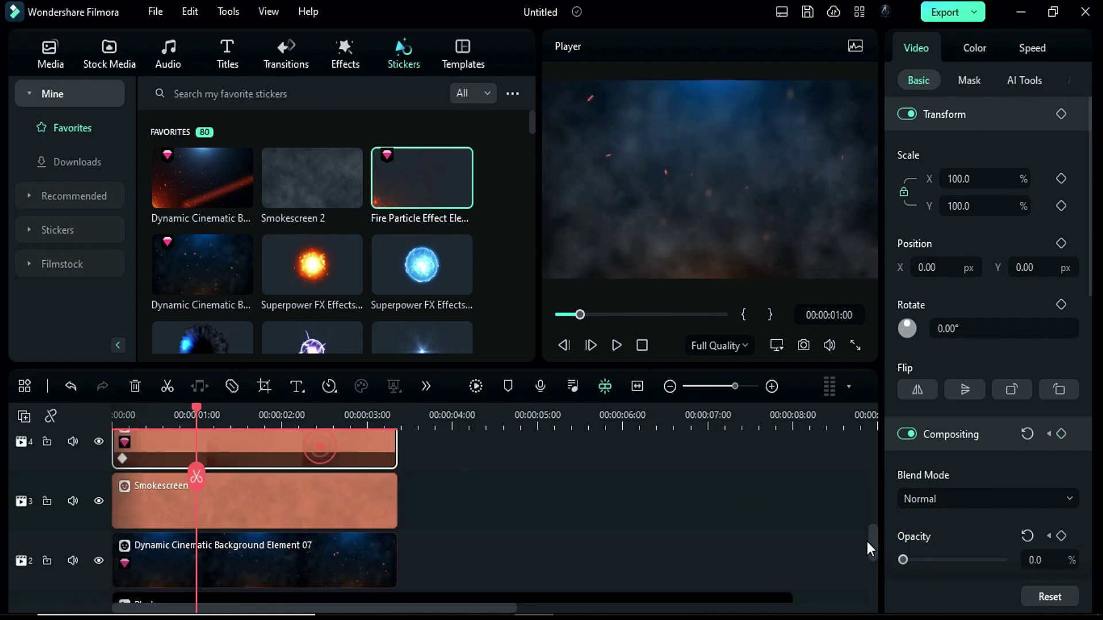
{"action": "left_click_drag", "start_coordinate": [903, 558], "coordinate": [1039, 572]}
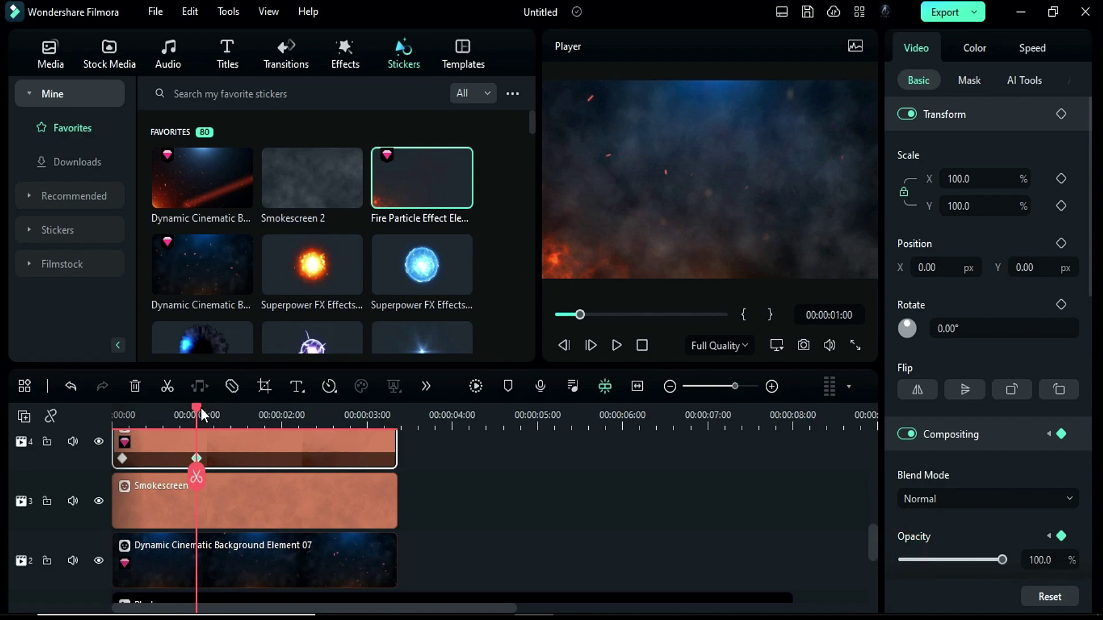
Add full-opacity keyframes on the three overlay layers at about three seconds.
{"action": "left_click_drag", "start_coordinate": [198, 407], "coordinate": [368, 455]}
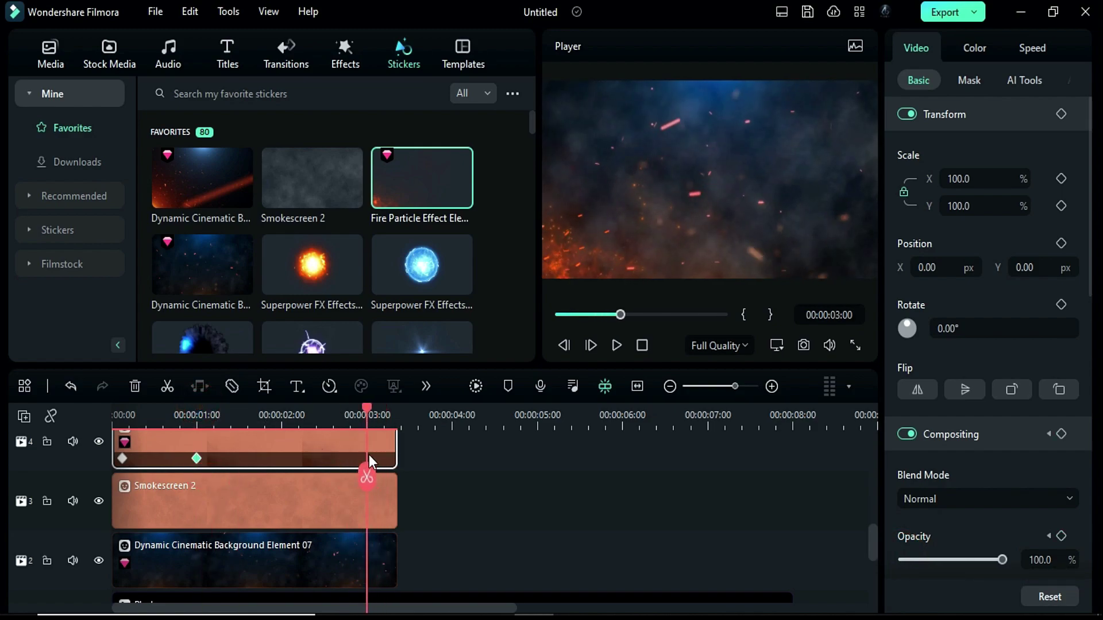
{"action": "left_click", "coordinate": [322, 505]}
{"action": "left_click", "coordinate": [341, 553]}
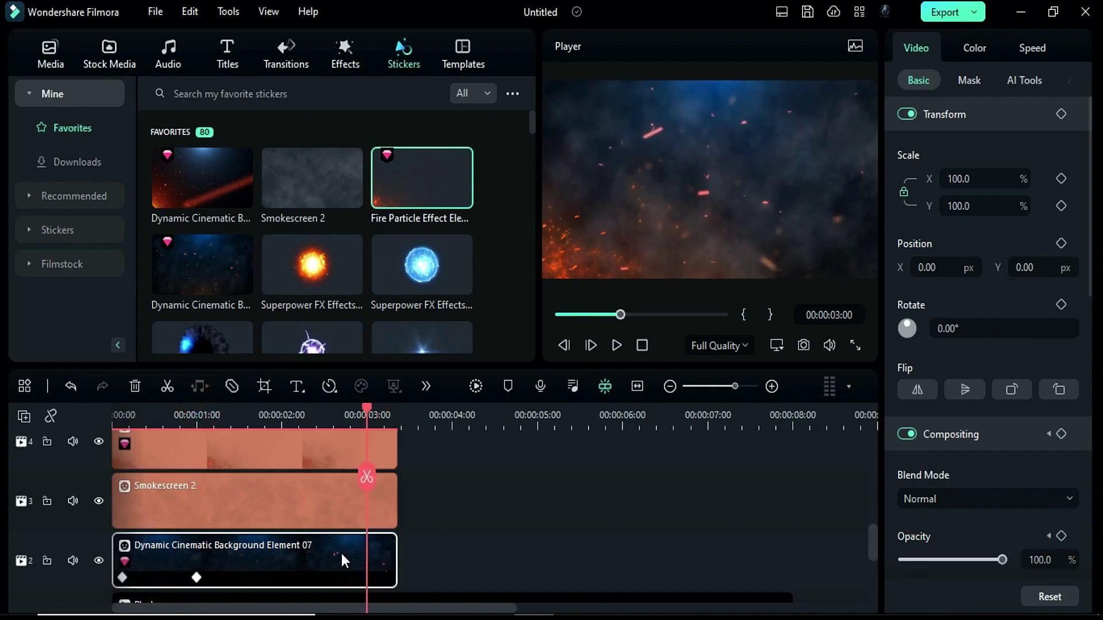
{"action": "left_click", "coordinate": [1061, 536]}
At 00:00:03:08, fade the background and fire particle opacity down to 0.
{"action": "left_click_drag", "start_coordinate": [368, 409], "coordinate": [392, 418]}
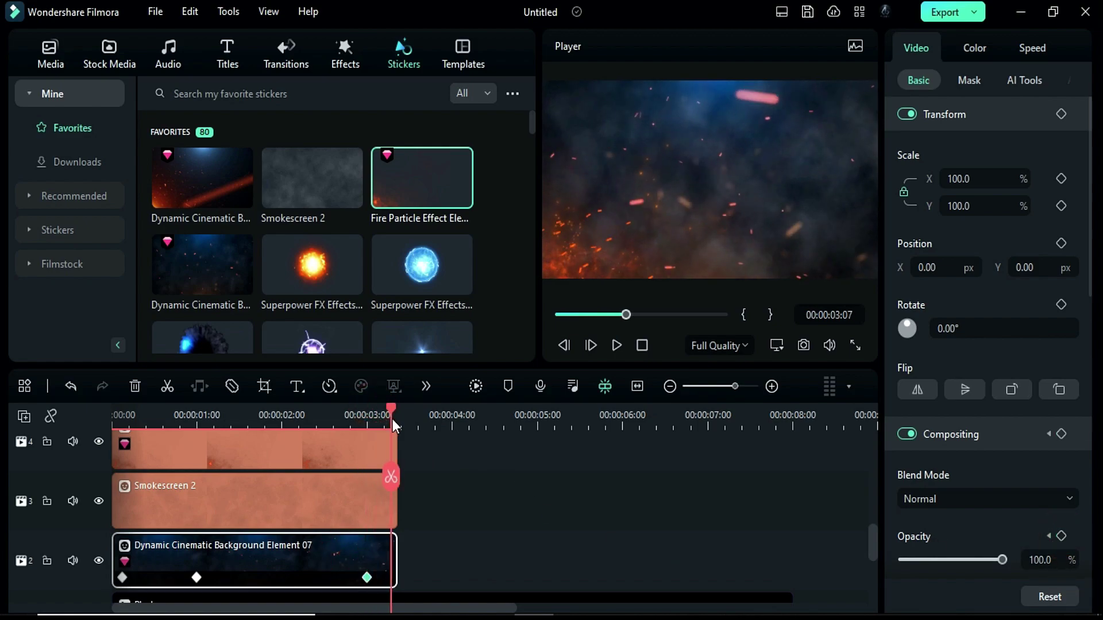
{"action": "left_click_drag", "start_coordinate": [1002, 560], "coordinate": [855, 543]}
{"action": "left_click", "coordinate": [368, 498]}
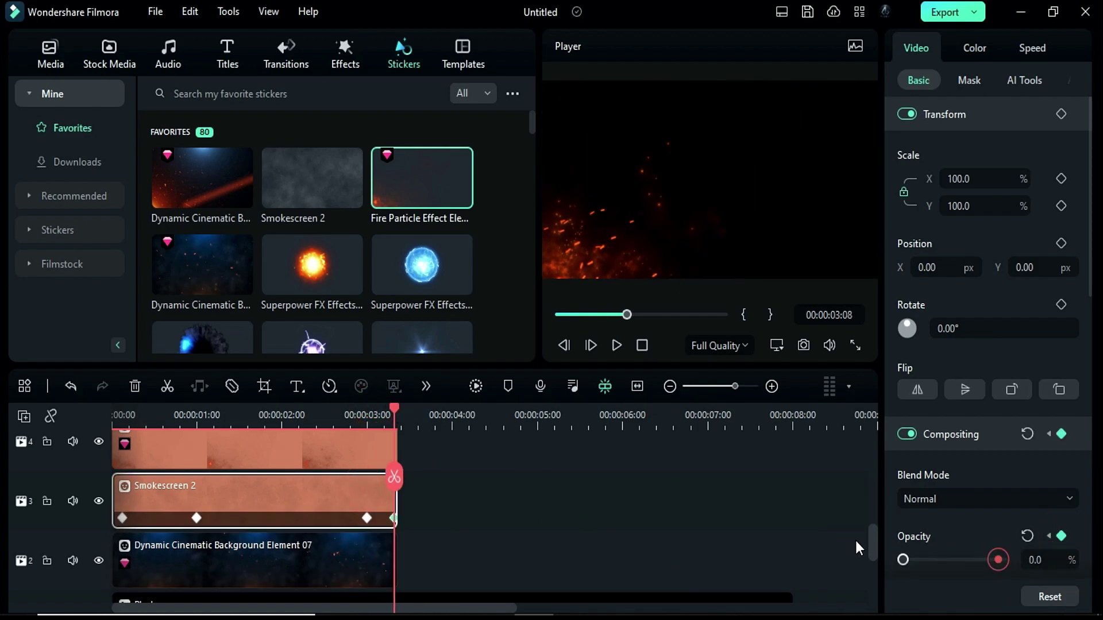
{"action": "left_click", "coordinate": [365, 451]}
{"action": "left_click_drag", "start_coordinate": [1001, 562], "coordinate": [835, 560]}
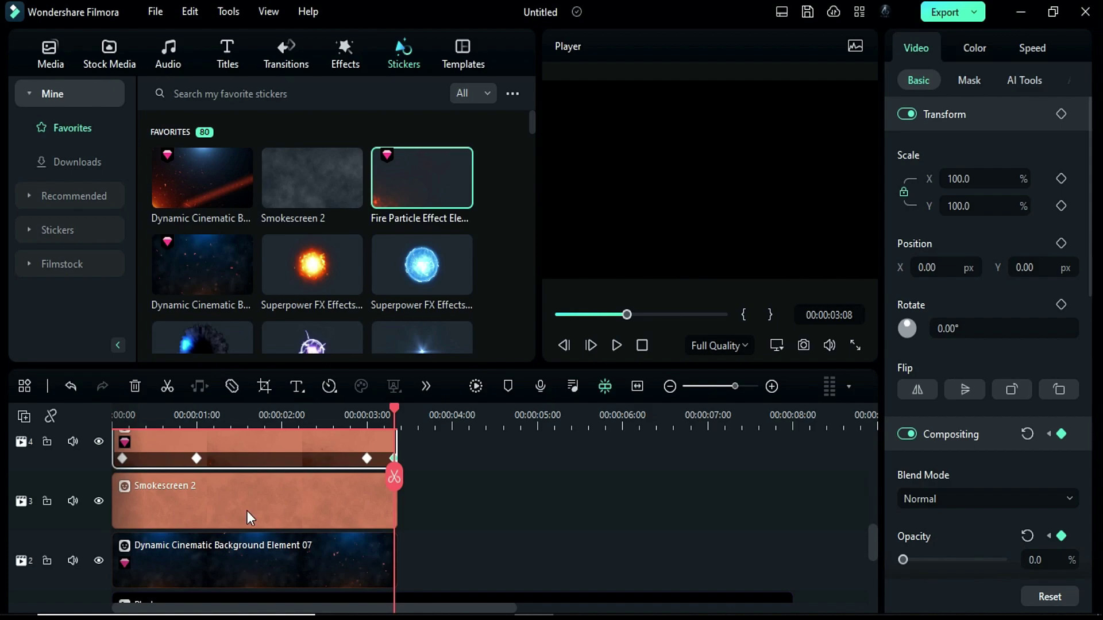
{"action": "left_click", "coordinate": [338, 64]}
Apply S-Log 03 to the Dynamic Cinematic background clip at 50 opacity.
{"action": "scroll", "coordinate": [405, 237], "scroll_direction": "down", "scroll_amount": 10}
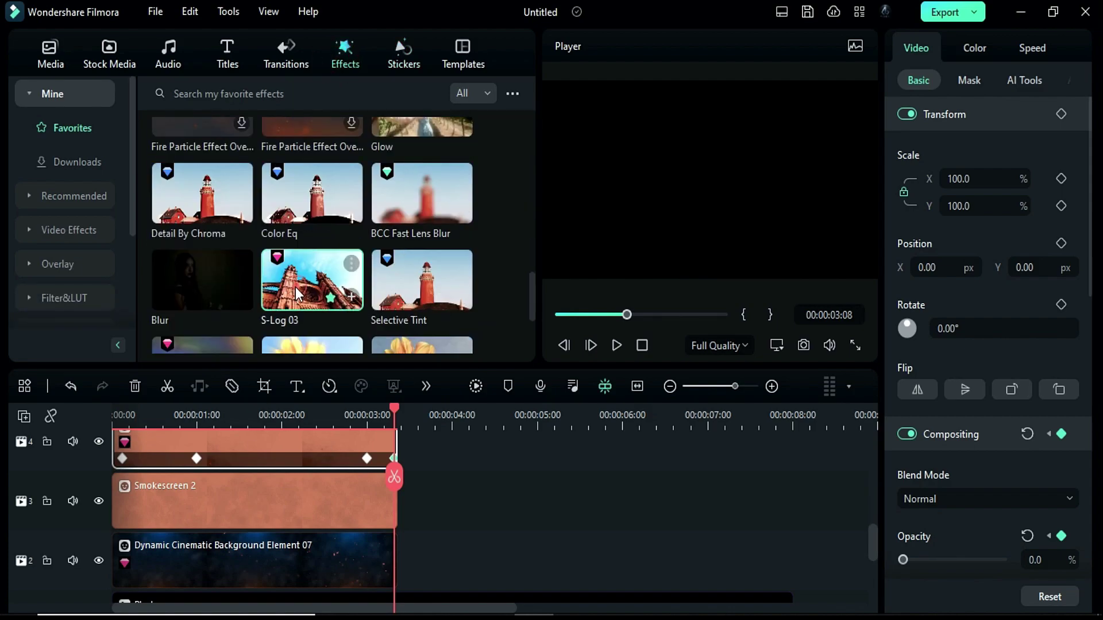
{"action": "left_click_drag", "start_coordinate": [295, 287], "coordinate": [283, 579]}
{"action": "left_click", "coordinate": [285, 459]}
{"action": "left_click", "coordinate": [315, 578]}
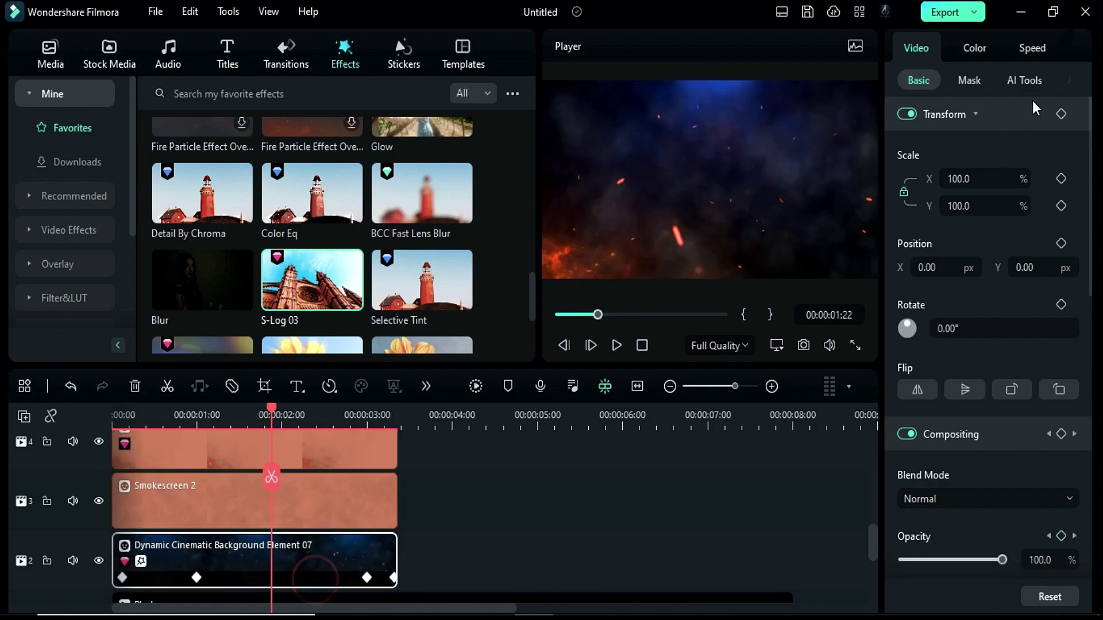
{"action": "left_click", "coordinate": [1081, 44]}
{"action": "left_click", "coordinate": [1072, 46]}
{"action": "double_click", "coordinate": [1044, 149]}
{"action": "type", "text": "50"}
{"action": "key", "text": "Return"}
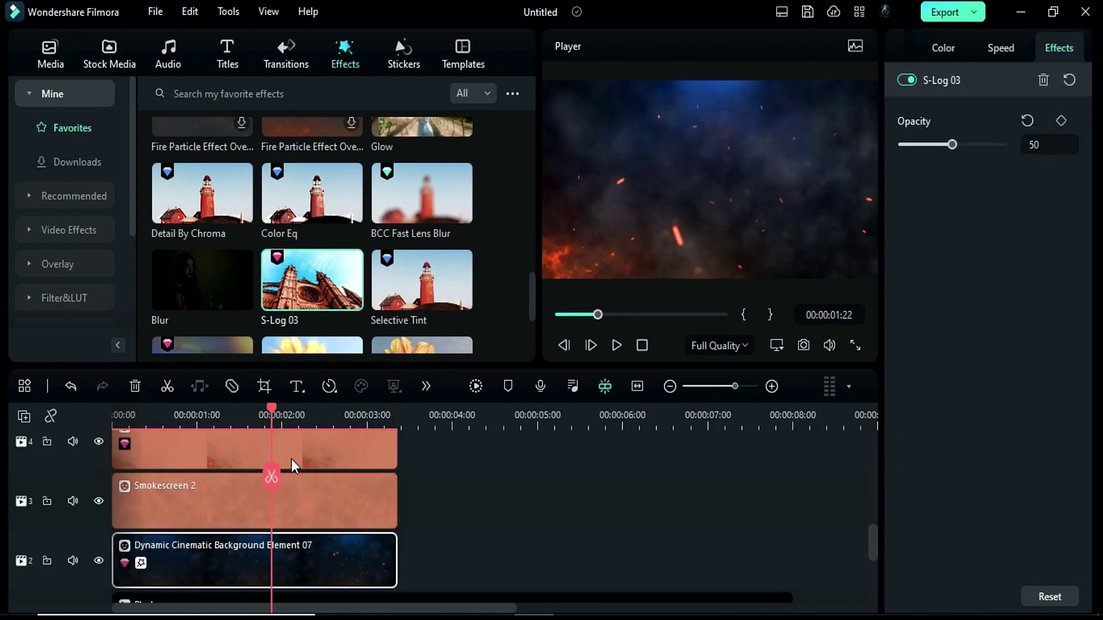
Add the Festival Particle Effect overlay on track 5, stretched to match the other clips.
{"action": "scroll", "coordinate": [291, 463], "scroll_direction": "up", "scroll_amount": 3}
{"action": "scroll", "coordinate": [523, 293], "scroll_direction": "up", "scroll_amount": 10}
{"action": "scroll", "coordinate": [344, 229], "scroll_direction": "down", "scroll_amount": 3}
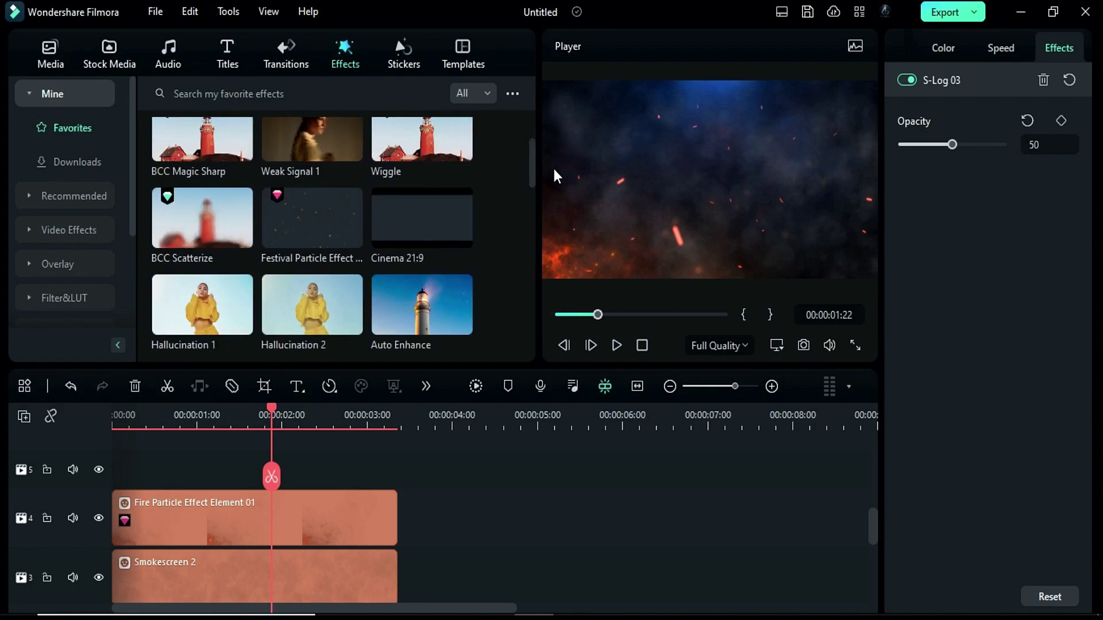
{"action": "left_click_drag", "start_coordinate": [312, 218], "coordinate": [124, 476]}
{"action": "left_click_drag", "start_coordinate": [198, 487], "coordinate": [396, 487]}
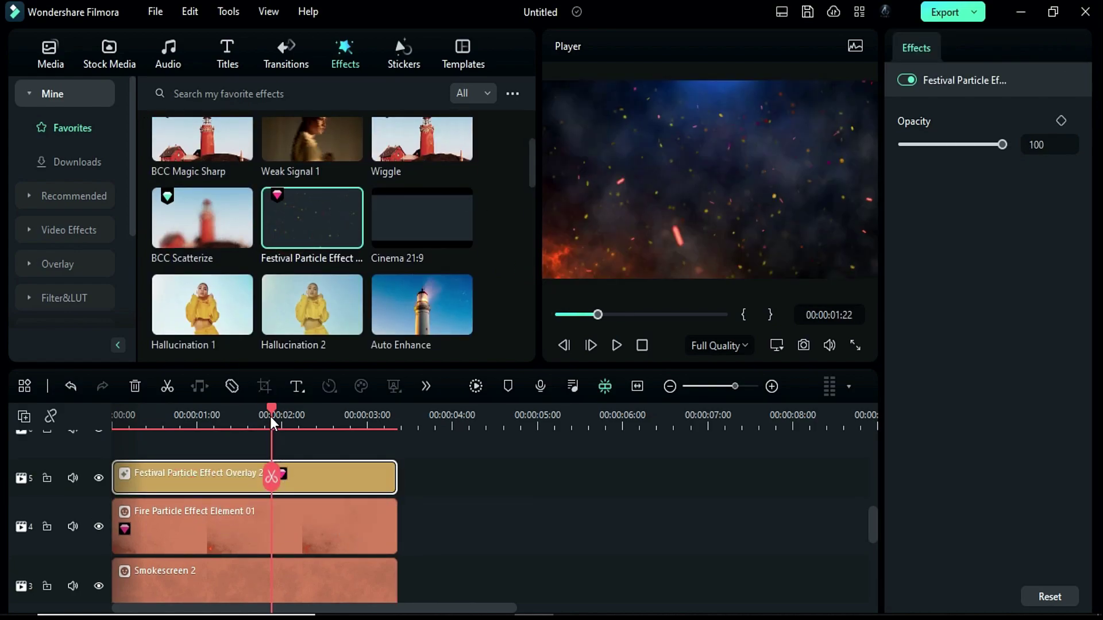
Keyframe the particle overlay's opacity from 0 at the start to 32 at one second.
{"action": "left_click_drag", "start_coordinate": [270, 414], "coordinate": [133, 429]}
{"action": "key", "text": "Left"}
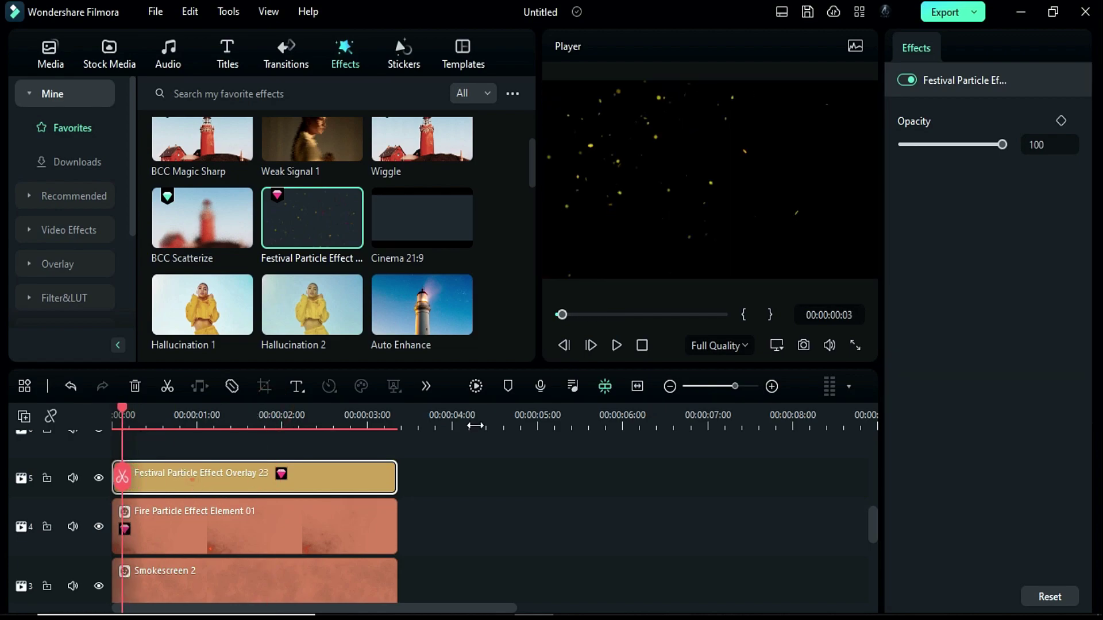
{"action": "left_click", "coordinate": [1061, 121]}
{"action": "left_click_drag", "start_coordinate": [1002, 145], "coordinate": [903, 145]}
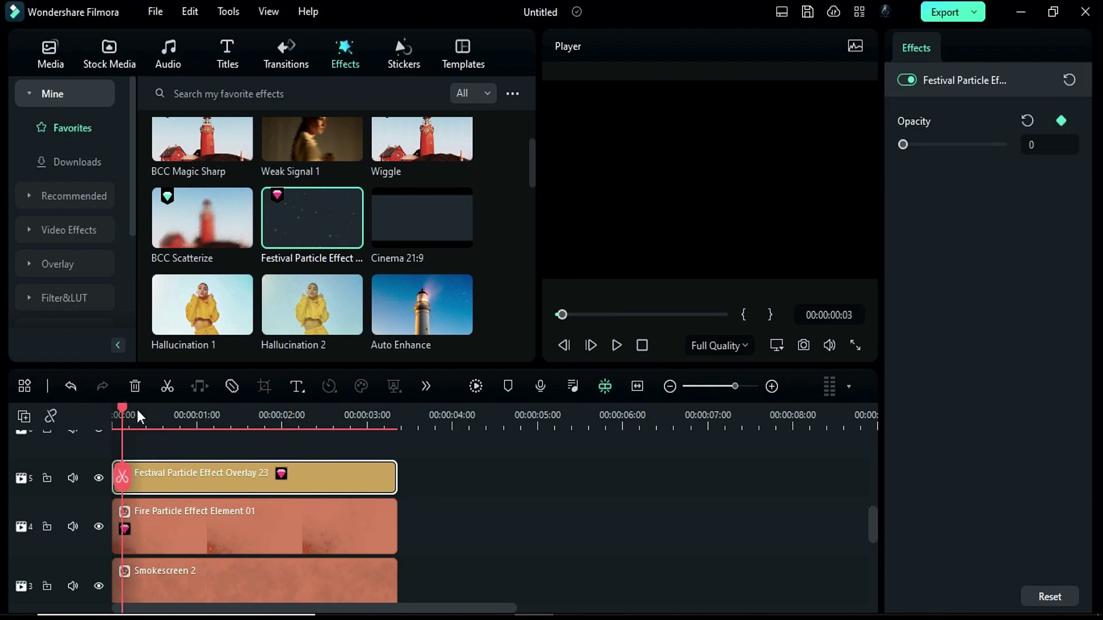
{"action": "left_click_drag", "start_coordinate": [137, 409], "coordinate": [197, 442]}
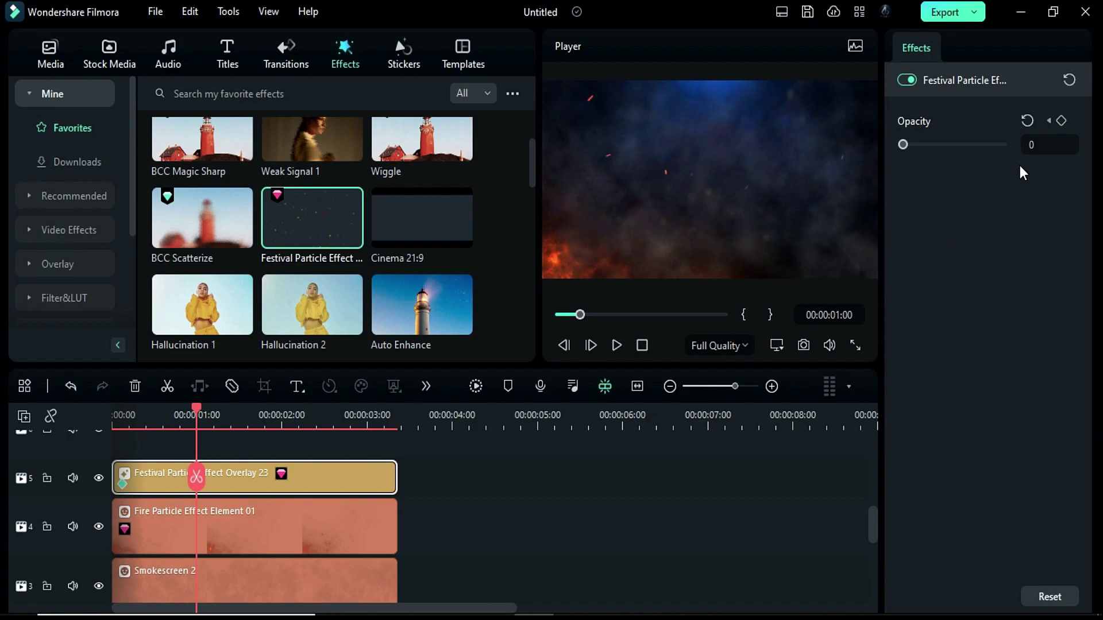
{"action": "left_click", "coordinate": [1033, 145]}
{"action": "type", "text": "32"}
{"action": "key", "text": "Return"}
Add an opacity keyframe at three seconds and fade the overlay to 0 at the end.
{"action": "left_click_drag", "start_coordinate": [198, 409], "coordinate": [392, 426]}
{"action": "left_click", "coordinate": [1061, 121]}
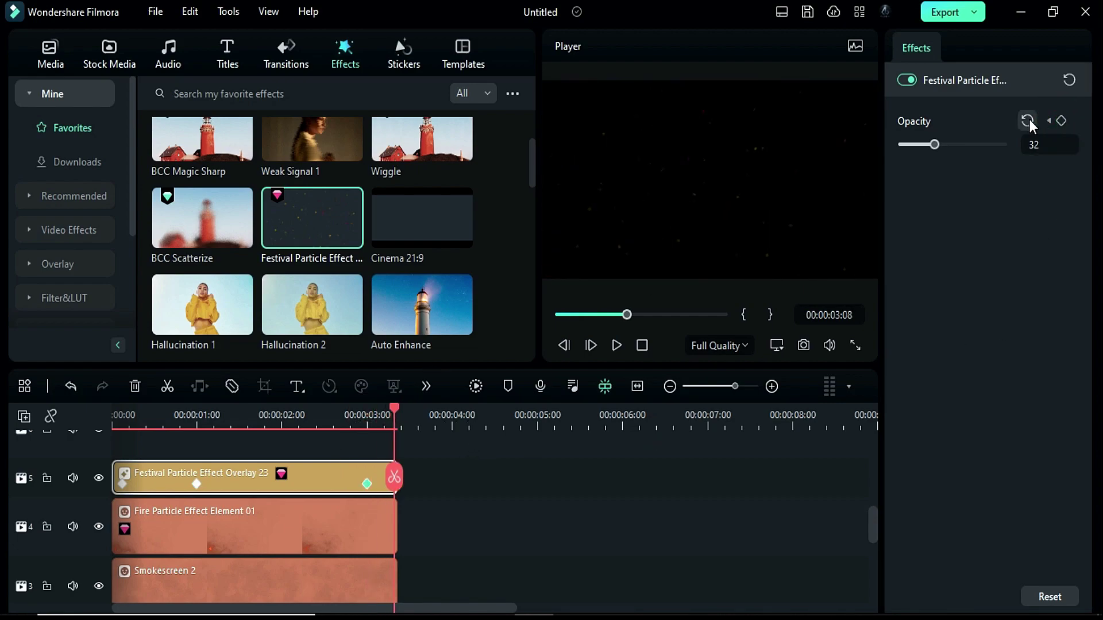
{"action": "left_click_drag", "start_coordinate": [934, 144], "coordinate": [903, 144]}
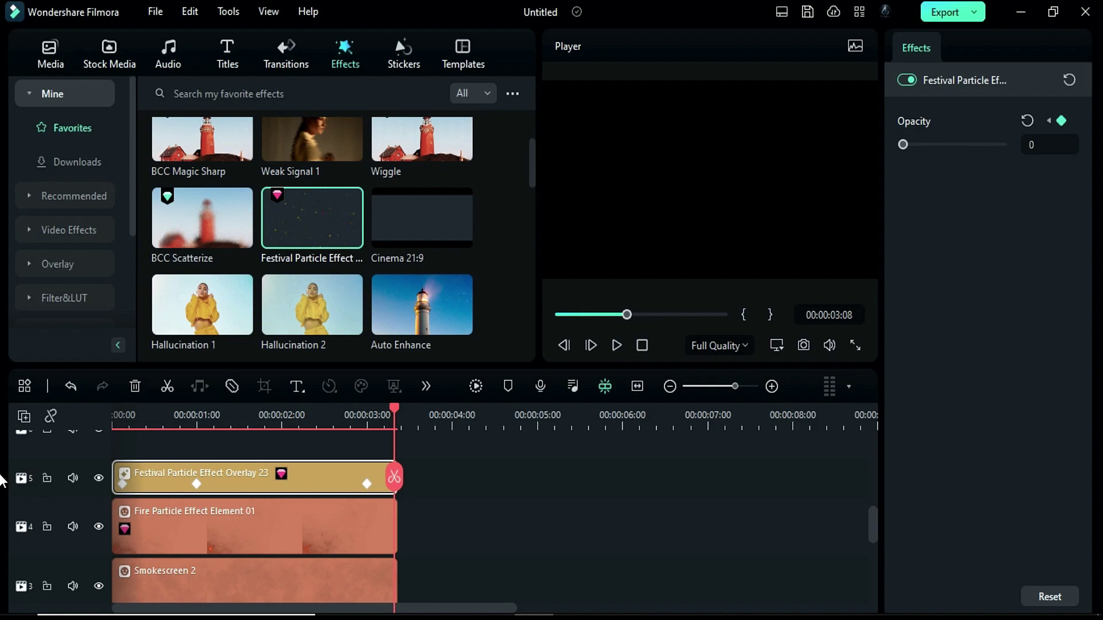
{"action": "mouse_move", "coordinate": [130, 418]}
{"action": "left_mouse_down"}
{"action": "mouse_move", "coordinate": [132, 405]}
{"action": "mouse_move", "coordinate": [145, 409]}
{"action": "left_mouse_up"}
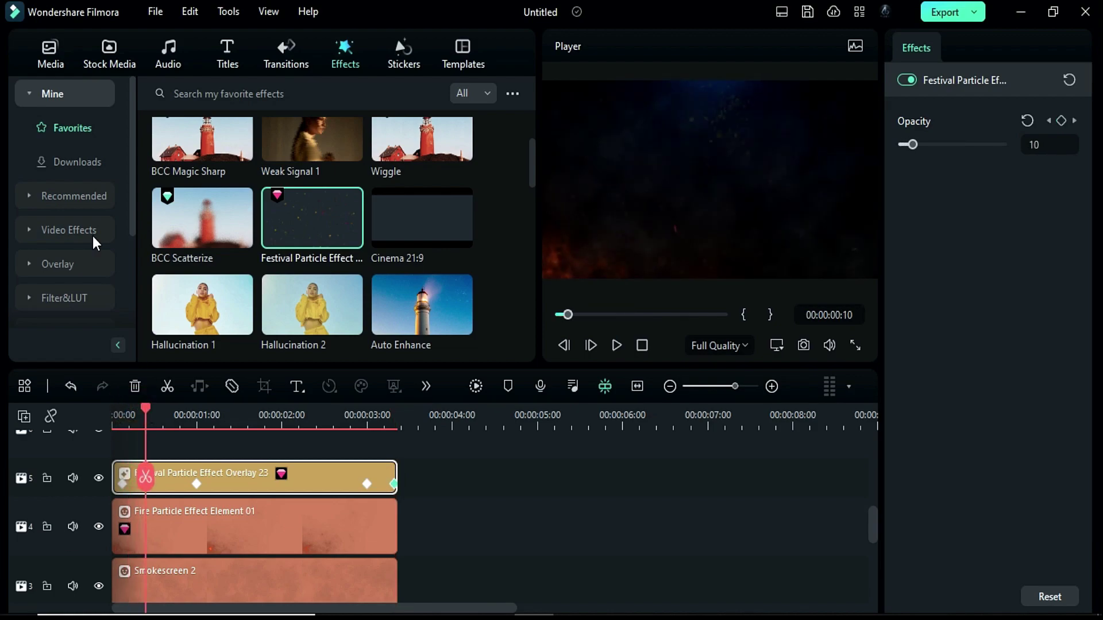
{"action": "left_click", "coordinate": [47, 61]}
Place OF_01 on a new track with Exposure 32 and Temperature -100.
{"action": "left_click_drag", "start_coordinate": [394, 182], "coordinate": [397, 517]}
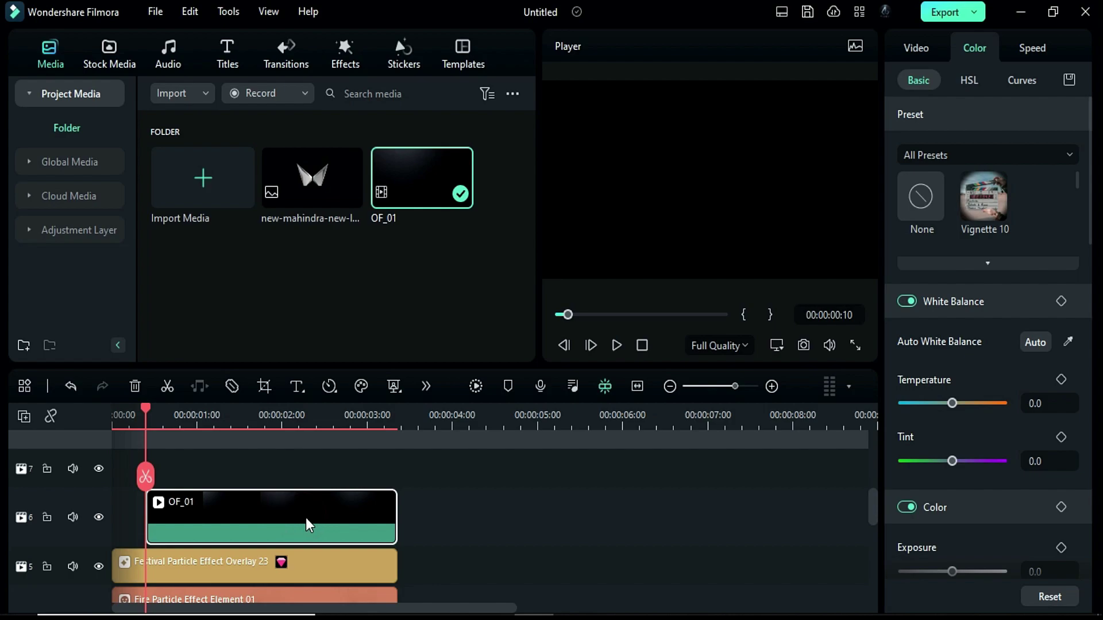
{"action": "scroll", "coordinate": [956, 509], "scroll_direction": "down", "scroll_amount": 1}
{"action": "left_click", "coordinate": [1032, 517]}
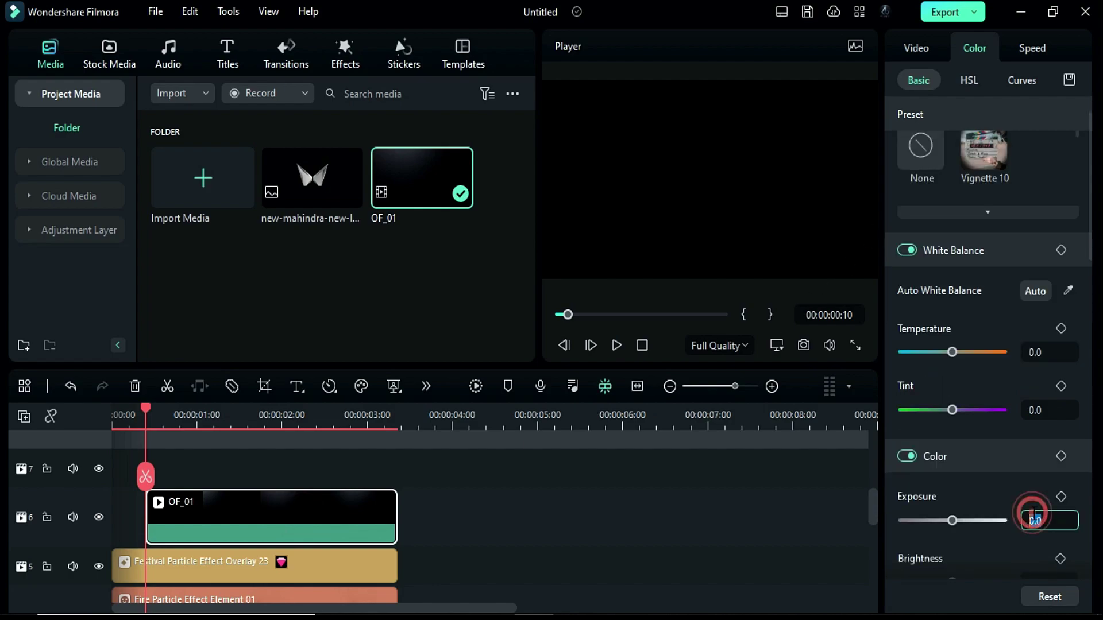
{"action": "type", "text": "32"}
{"action": "key", "text": "Return"}
{"action": "left_click_drag", "start_coordinate": [952, 352], "coordinate": [908, 356]}
Set OF_01's blend mode to Screen.
{"action": "left_click", "coordinate": [276, 446]}
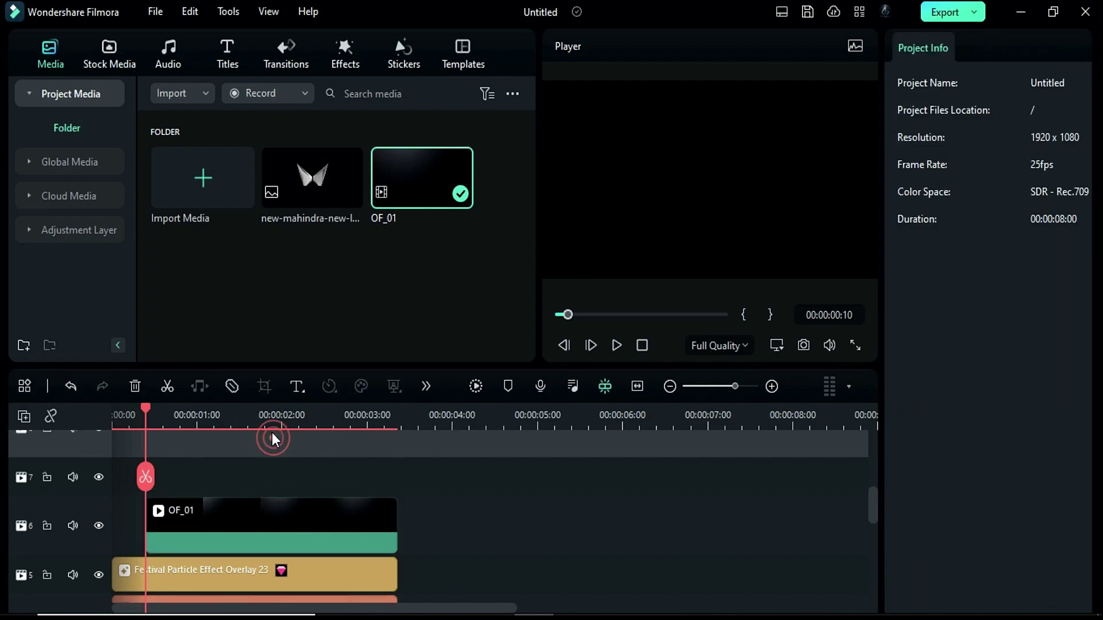
{"action": "left_click", "coordinate": [267, 446]}
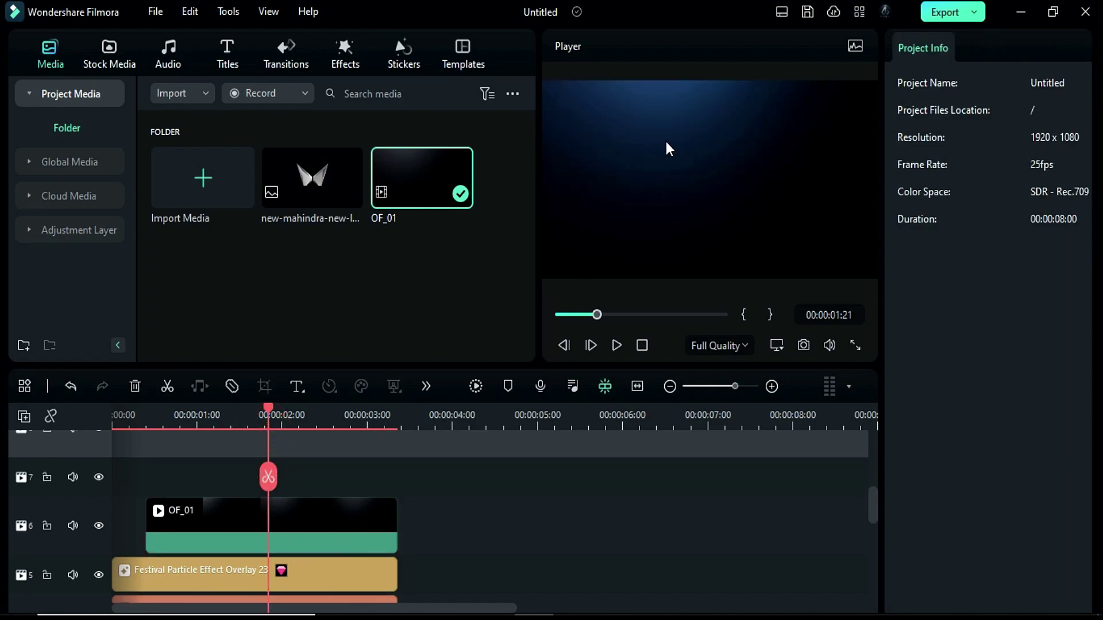
{"action": "left_click", "coordinate": [331, 519]}
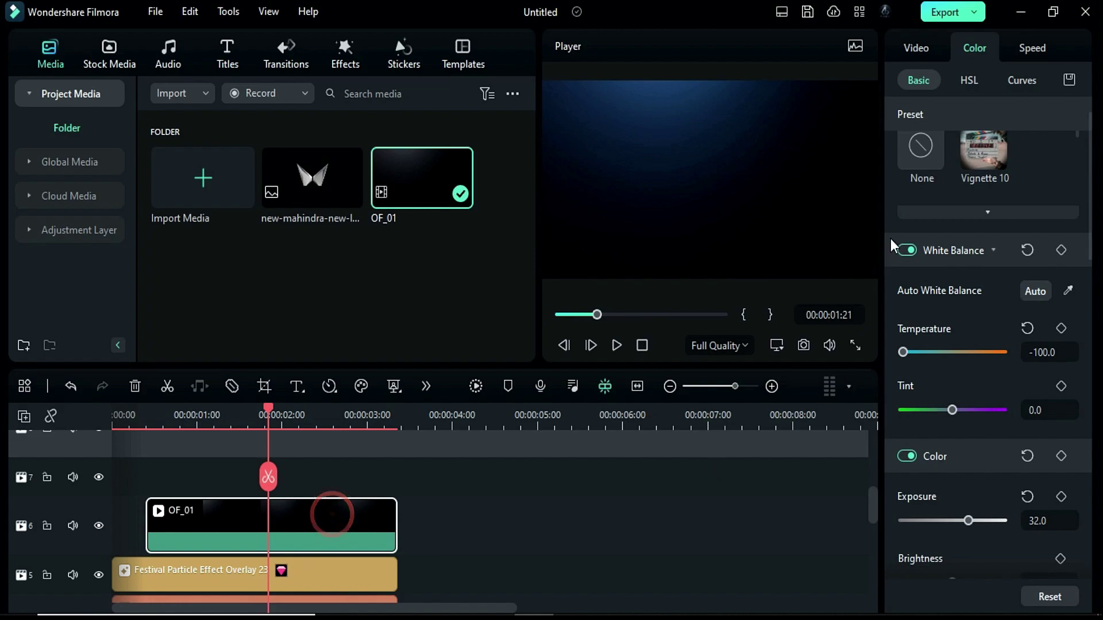
{"action": "left_click", "coordinate": [915, 48]}
{"action": "left_click", "coordinate": [954, 499]}
{"action": "scroll", "coordinate": [950, 402], "scroll_direction": "down", "scroll_amount": 3}
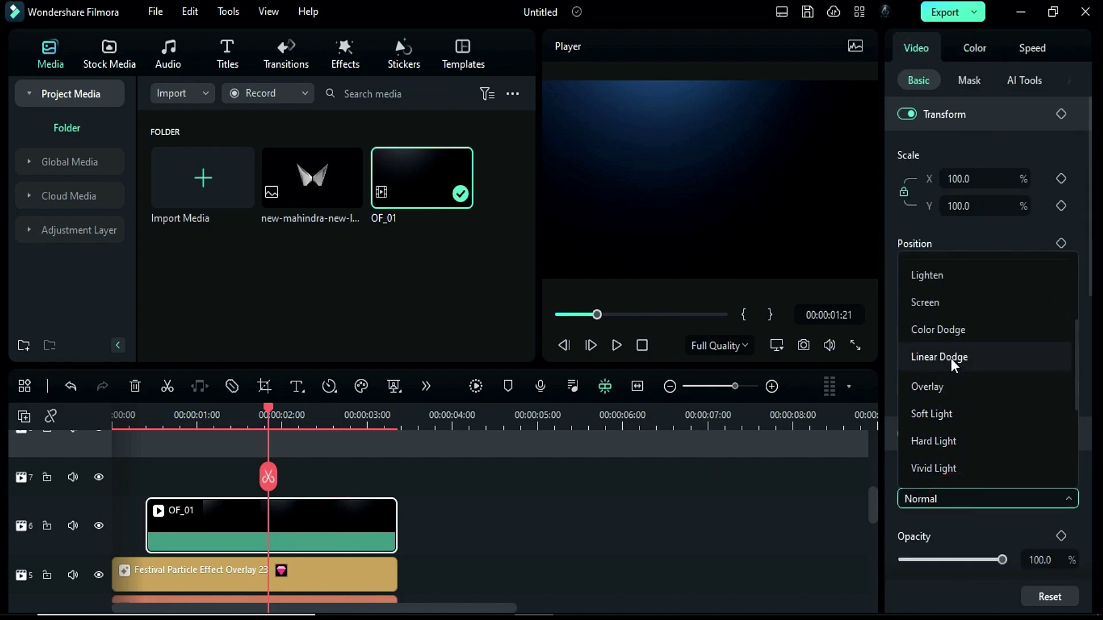
{"action": "left_click", "coordinate": [950, 304]}
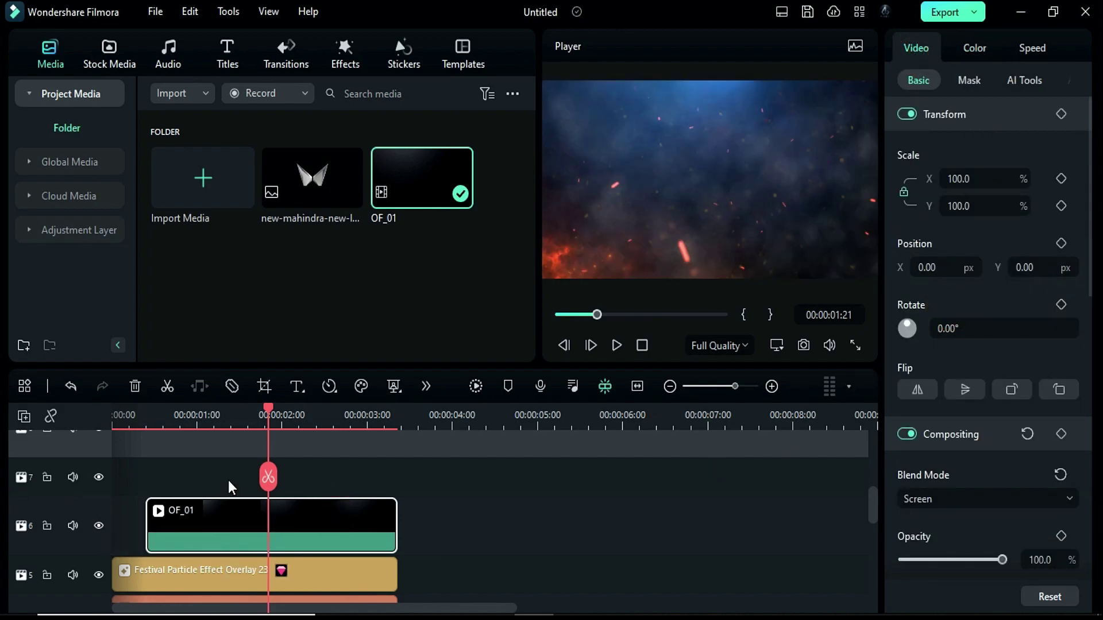
Add an adjustment layer at the timeline start and extend it to about 8 seconds.
{"action": "left_click", "coordinate": [78, 230]}
{"action": "left_click_drag", "start_coordinate": [202, 178], "coordinate": [114, 480]}
{"action": "left_click_drag", "start_coordinate": [537, 485], "coordinate": [792, 500]}
Apply S-Log 03 to the adjustment layer at 40 opacity.
{"action": "left_click", "coordinate": [343, 71]}
{"action": "scroll", "coordinate": [405, 234], "scroll_direction": "down", "scroll_amount": 5}
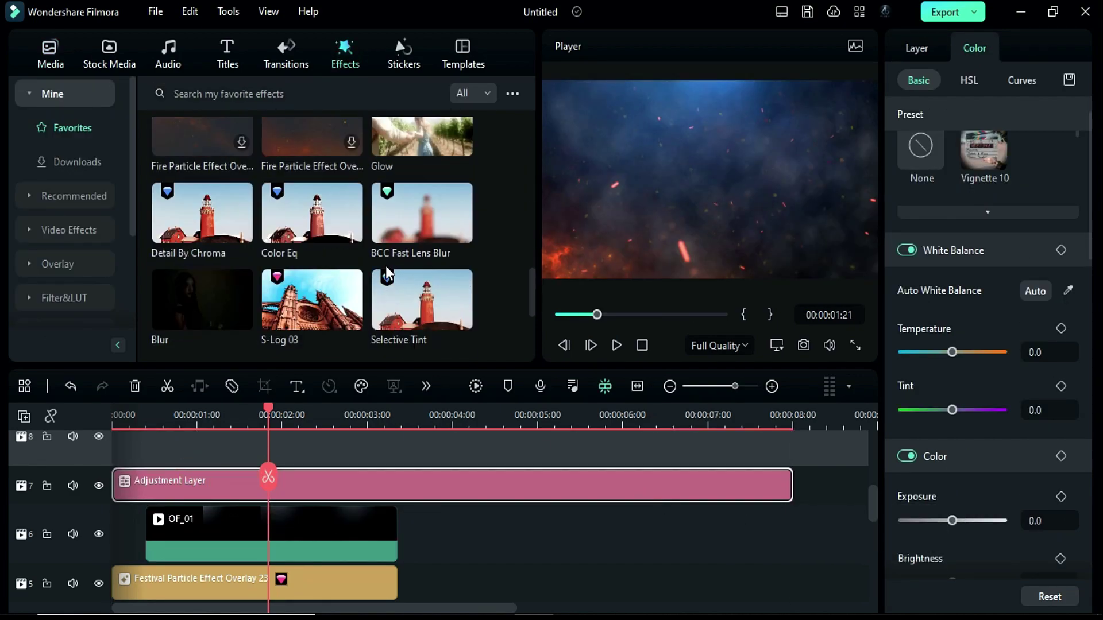
{"action": "left_click_drag", "start_coordinate": [312, 299], "coordinate": [333, 494]}
{"action": "left_click", "coordinate": [1032, 48]}
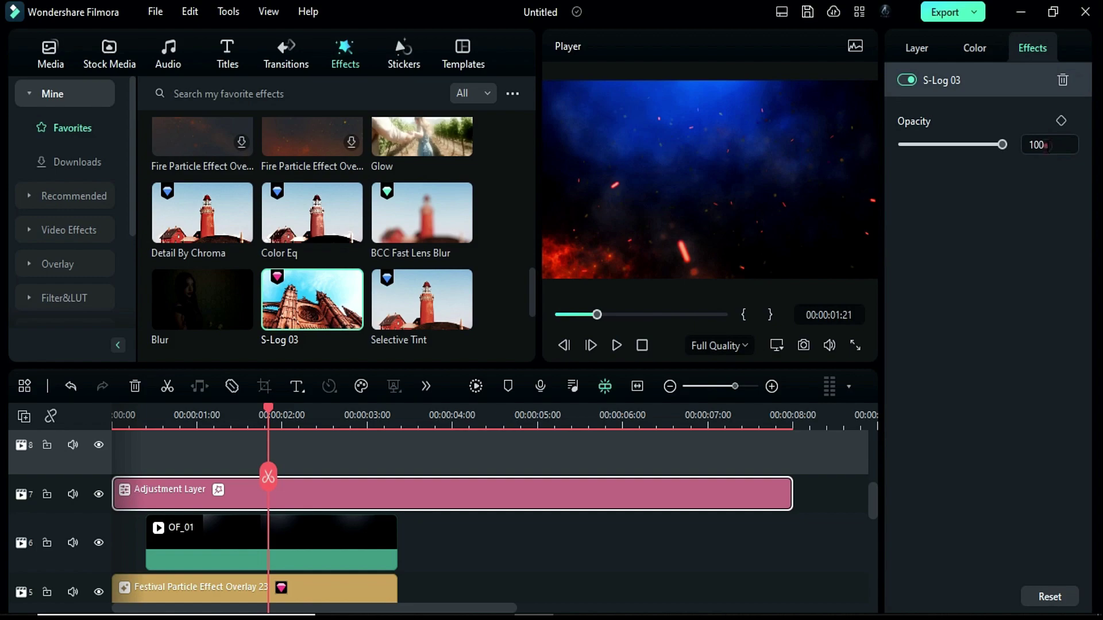
{"action": "left_click", "coordinate": [1046, 145]}
{"action": "type", "text": "40"}
{"action": "key", "text": "Return"}
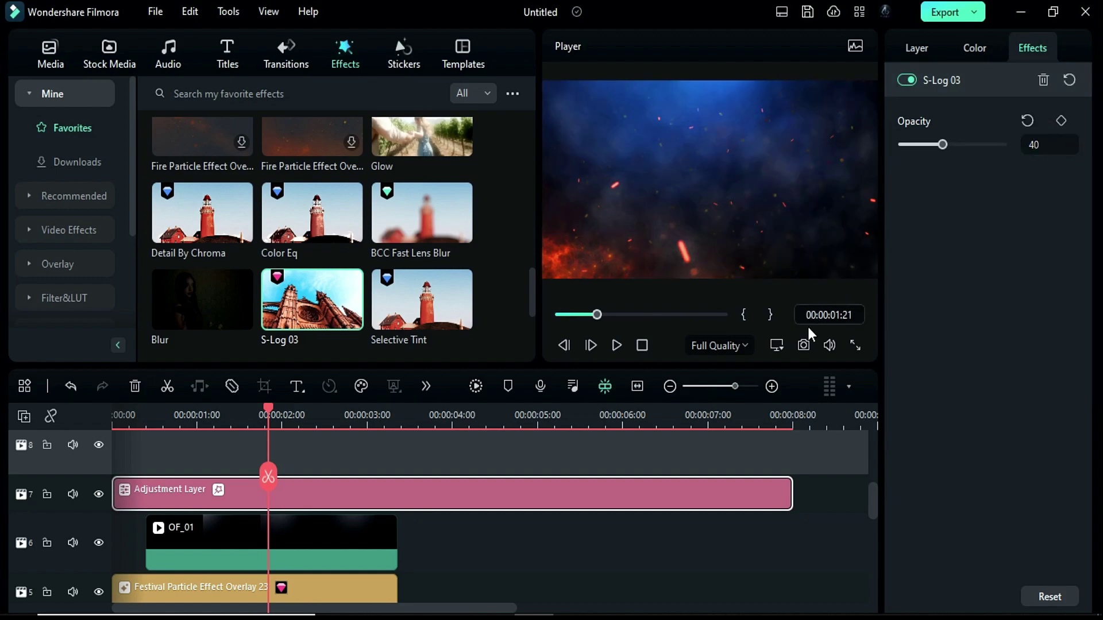
Set the adjustment layer's Exposure to -27, Brightness to -3 and Contrast to 19.
{"action": "left_click", "coordinate": [974, 48]}
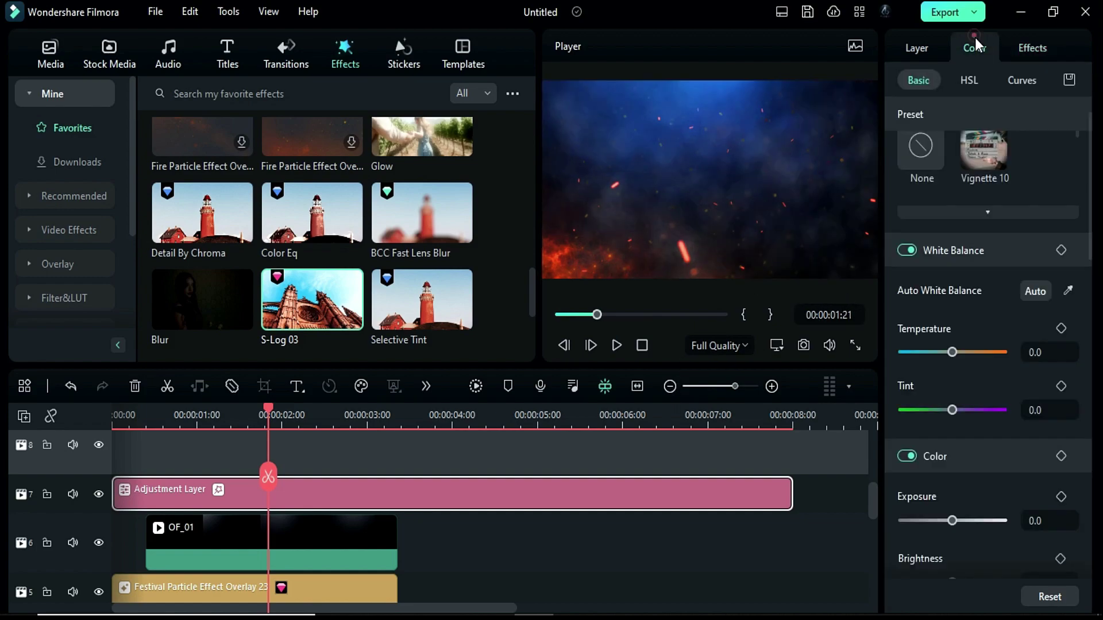
{"action": "left_click", "coordinate": [1056, 520]}
{"action": "type", "text": "-27"}
{"action": "key", "text": "Return"}
{"action": "scroll", "coordinate": [1051, 551], "scroll_direction": "down", "scroll_amount": 1}
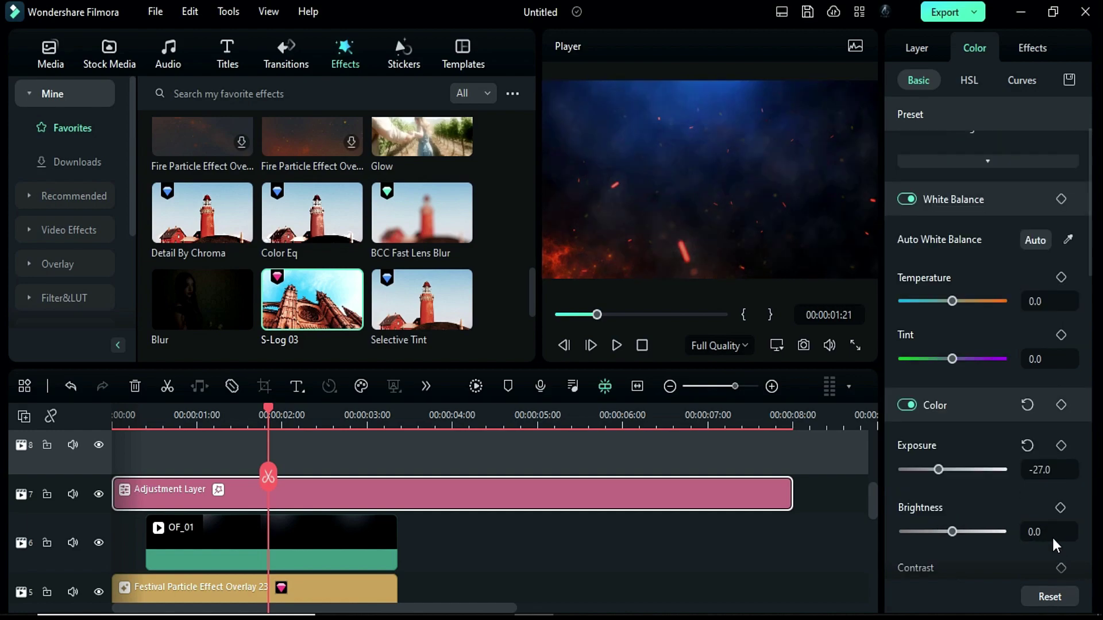
{"action": "left_click", "coordinate": [1050, 531]}
{"action": "type", "text": "-3"}
{"action": "key", "text": "Return"}
{"action": "scroll", "coordinate": [1051, 534], "scroll_direction": "down", "scroll_amount": 1}
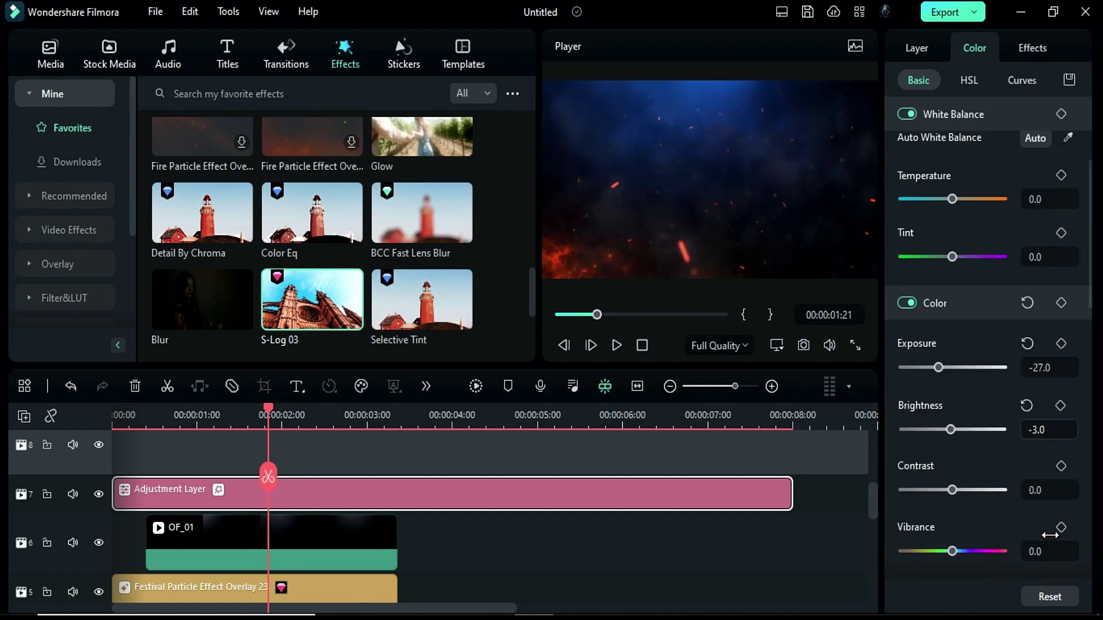
{"action": "left_click", "coordinate": [1042, 491]}
{"action": "type", "text": "19"}
{"action": "key", "text": "Return"}
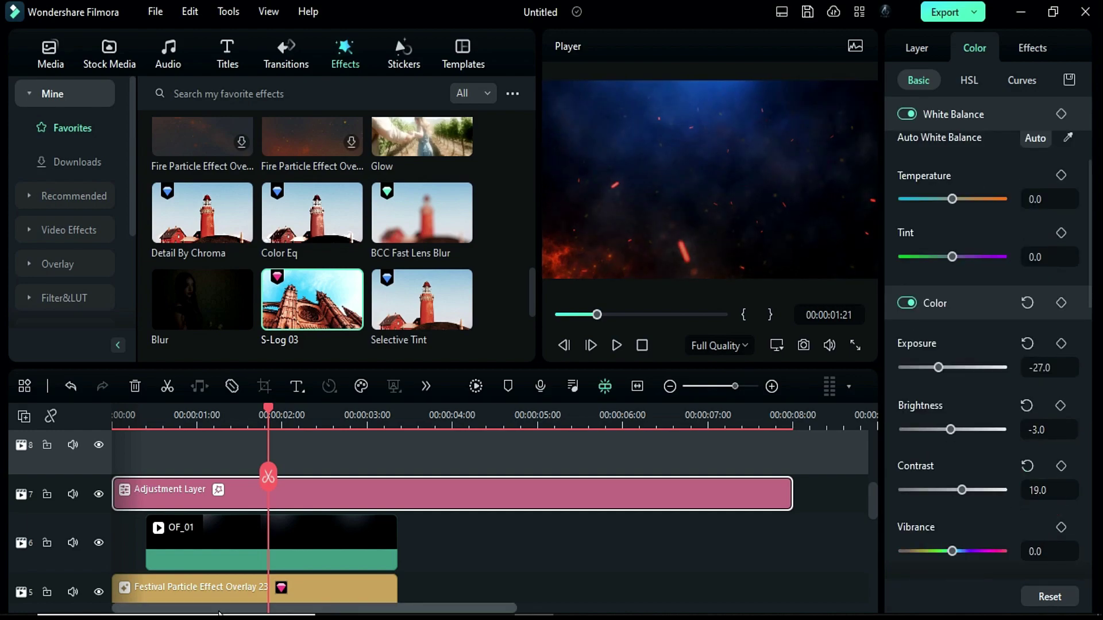
{"action": "left_click_drag", "start_coordinate": [262, 408], "coordinate": [127, 420]}
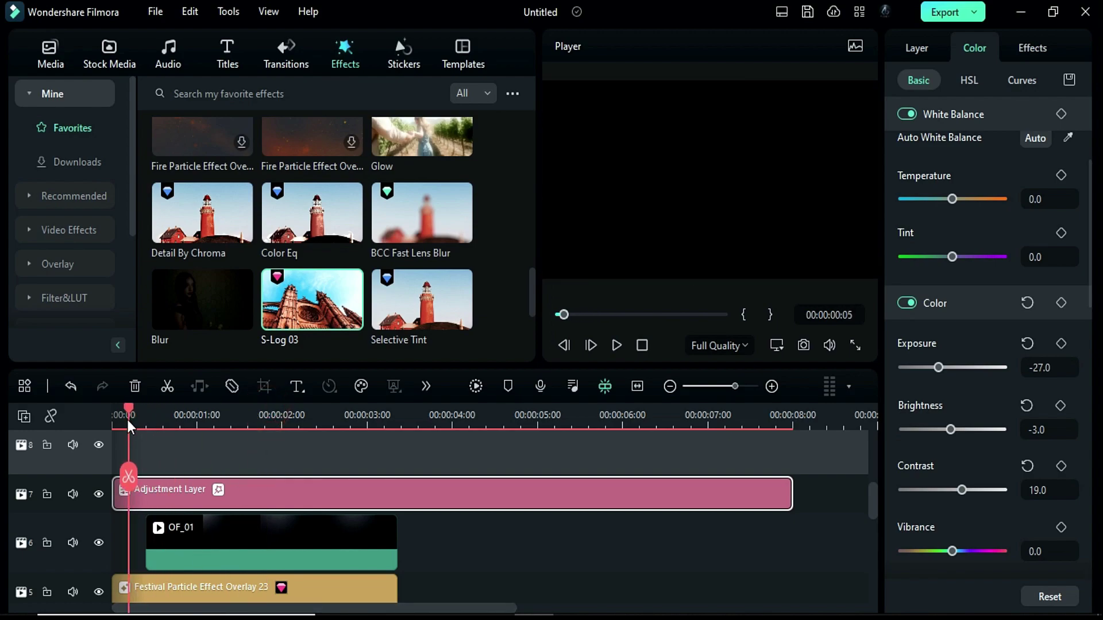
{"action": "left_click", "coordinate": [60, 73]}
Add the Mahindra logo image on a new track at 85% scale.
{"action": "left_click_drag", "start_coordinate": [299, 202], "coordinate": [144, 480]}
{"action": "left_click", "coordinate": [916, 48]}
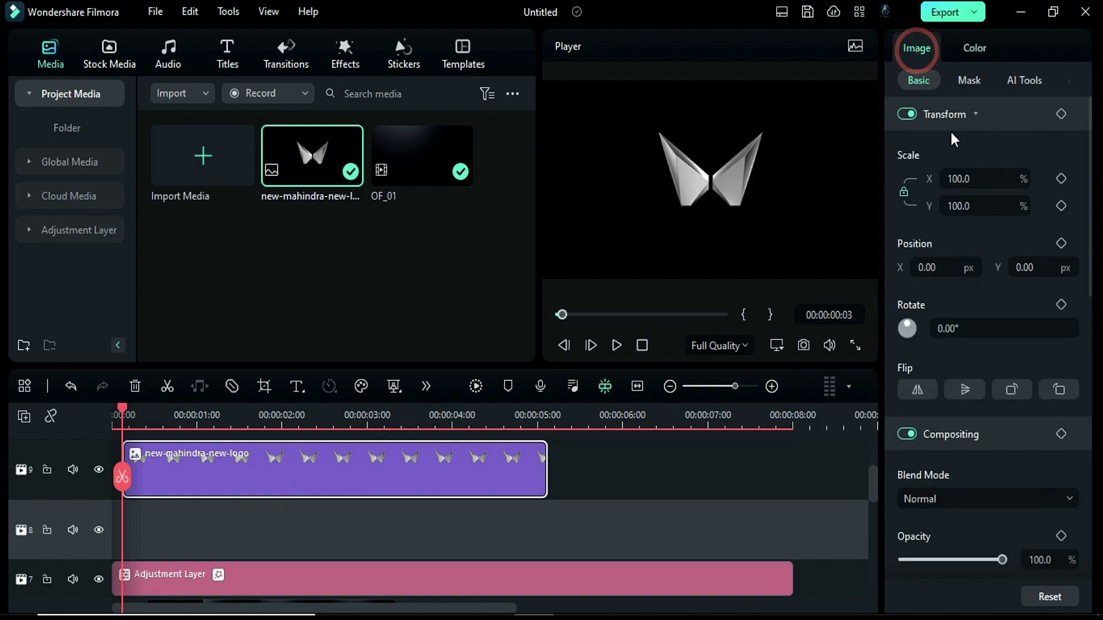
{"action": "left_click", "coordinate": [988, 206]}
{"action": "type", "text": "85"}
{"action": "key", "text": "Return"}
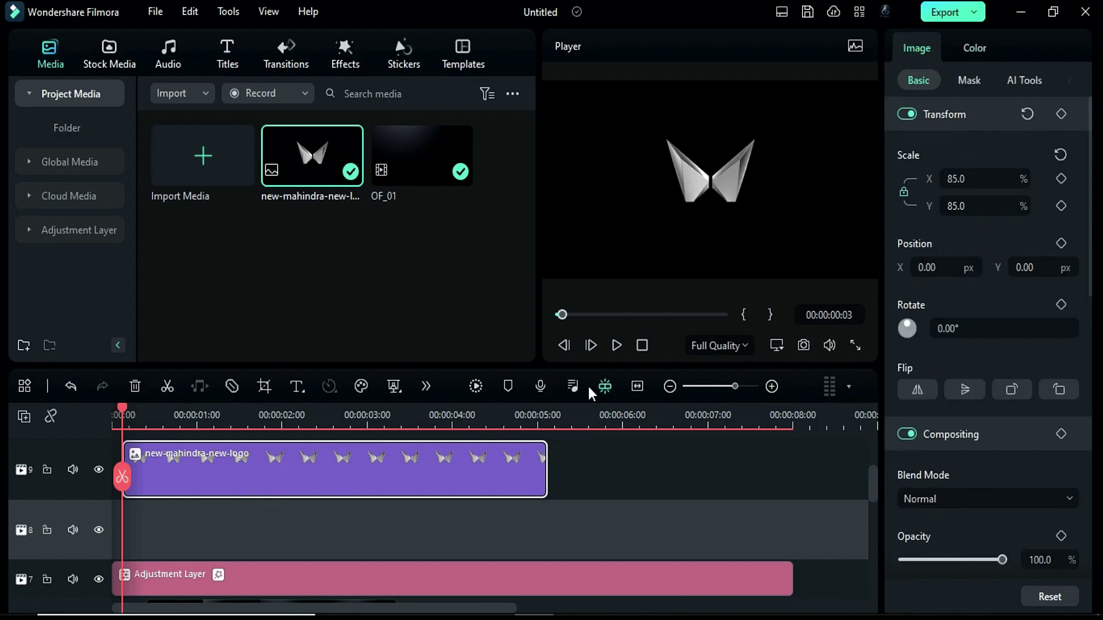
Keyframe the logo's opacity from 0 at the start to 100 at 00:00:02:10.
{"action": "left_click", "coordinate": [270, 462]}
{"action": "left_click", "coordinate": [1061, 115]}
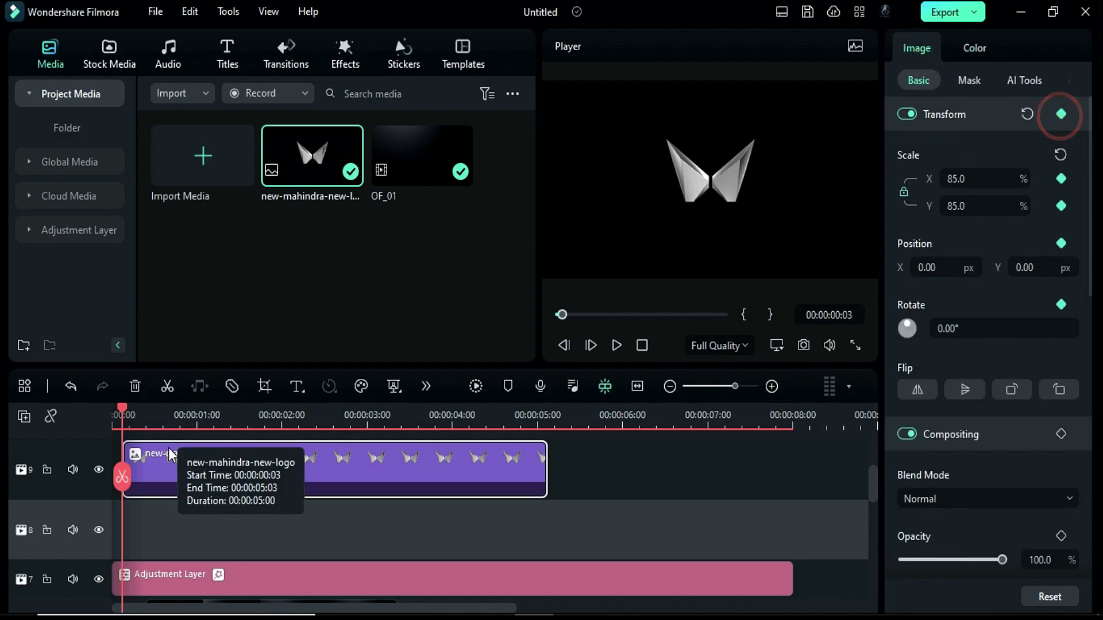
{"action": "left_click", "coordinate": [1061, 537]}
{"action": "left_click_drag", "start_coordinate": [1002, 560], "coordinate": [903, 560]}
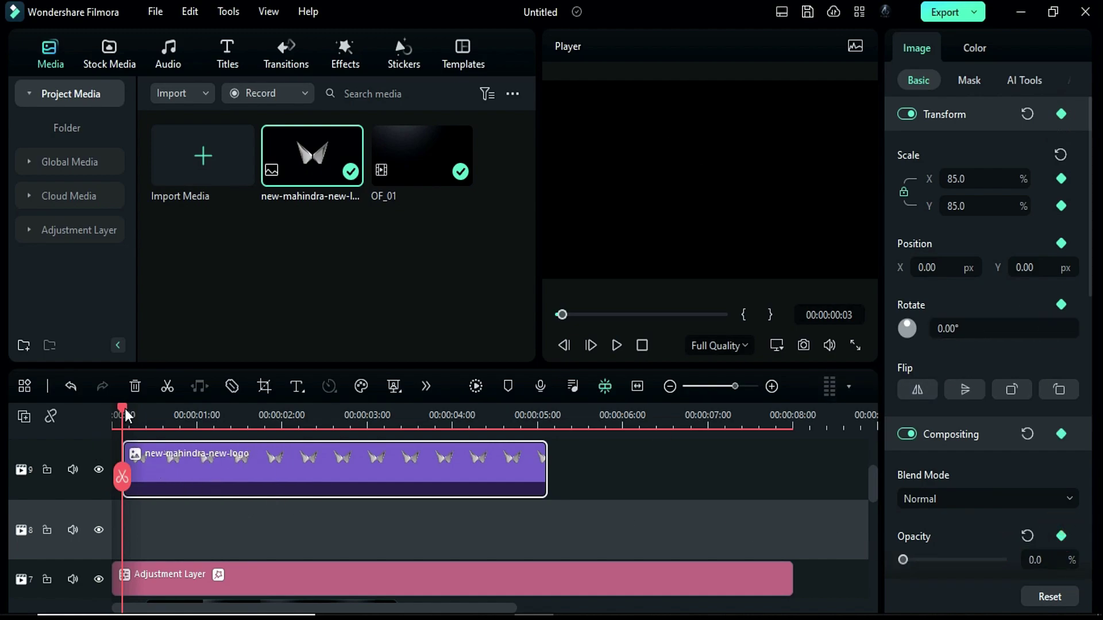
{"action": "left_click_drag", "start_coordinate": [126, 415], "coordinate": [318, 478]}
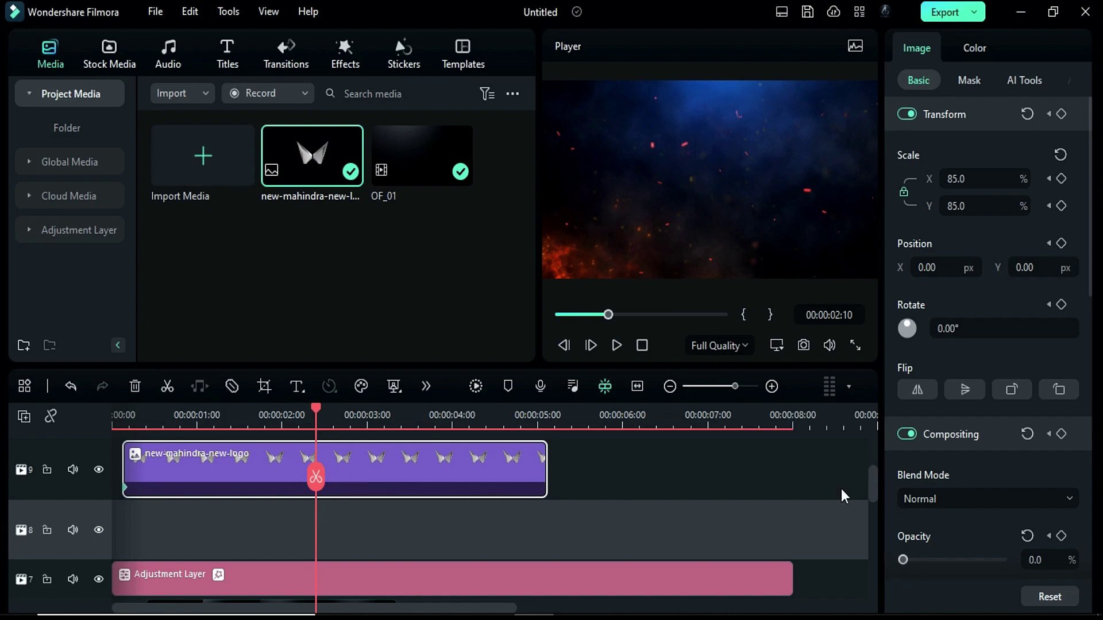
{"action": "left_click_drag", "start_coordinate": [905, 560], "coordinate": [1002, 560]}
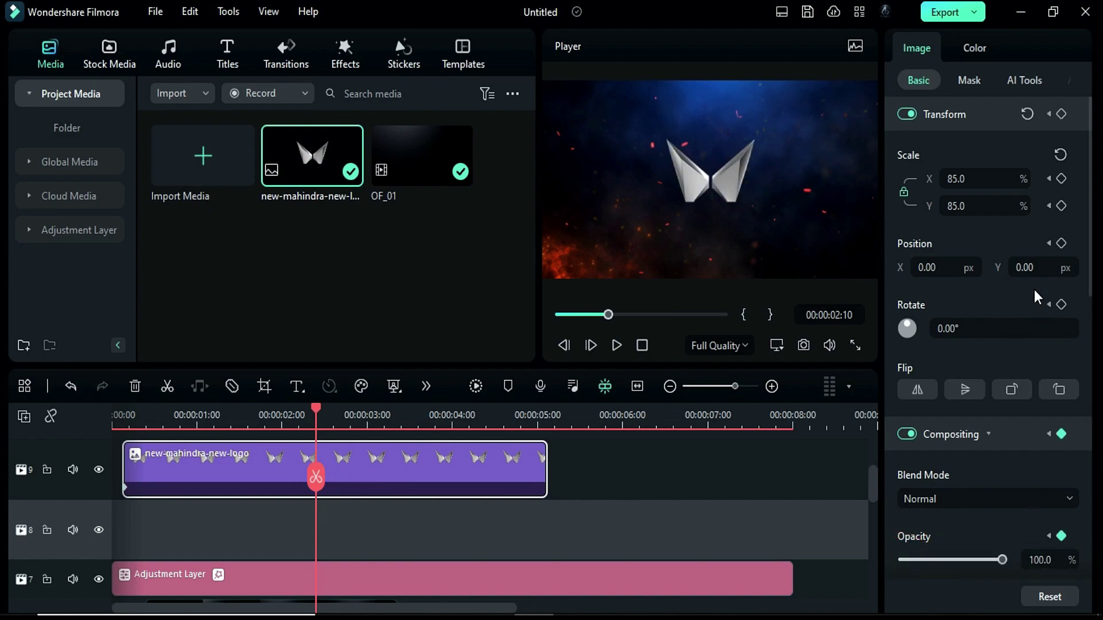
At 00:00:02:10, set the logo's scale to 64.3 and Position Y to -35.
{"action": "left_click", "coordinate": [981, 206]}
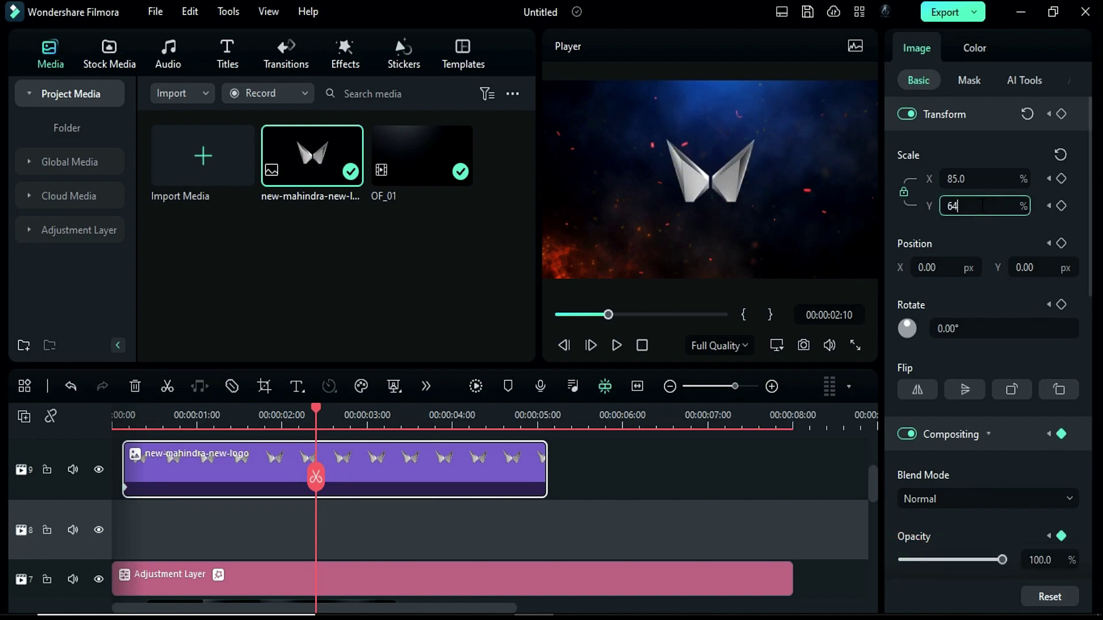
{"action": "key", "text": "Return"}
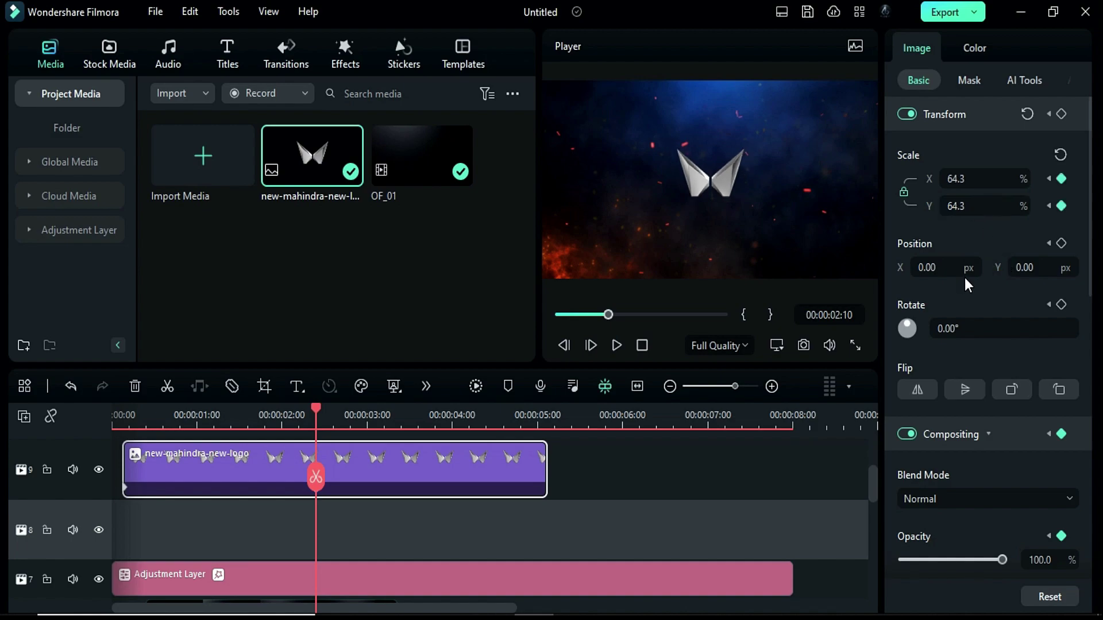
{"action": "left_click", "coordinate": [1031, 267]}
{"action": "type", "text": "-35"}
{"action": "key", "text": "Return"}
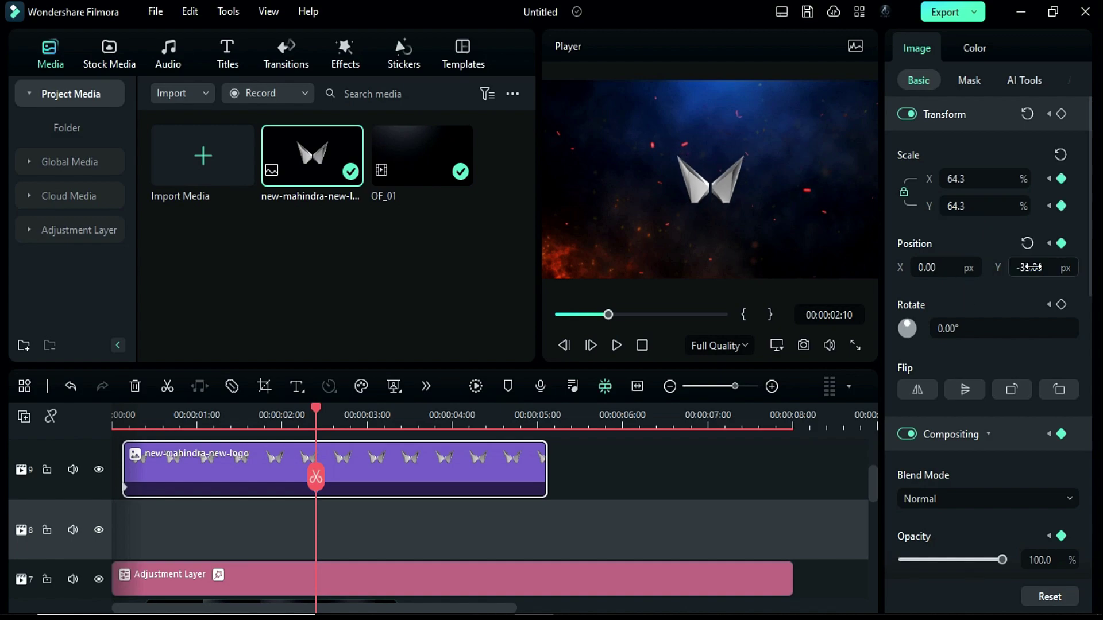
Set Position Y to -37 at 00:00:02:15 and 45 at 00:00:03:08, trimming the logo there.
{"action": "left_click_drag", "start_coordinate": [315, 406], "coordinate": [332, 406]}
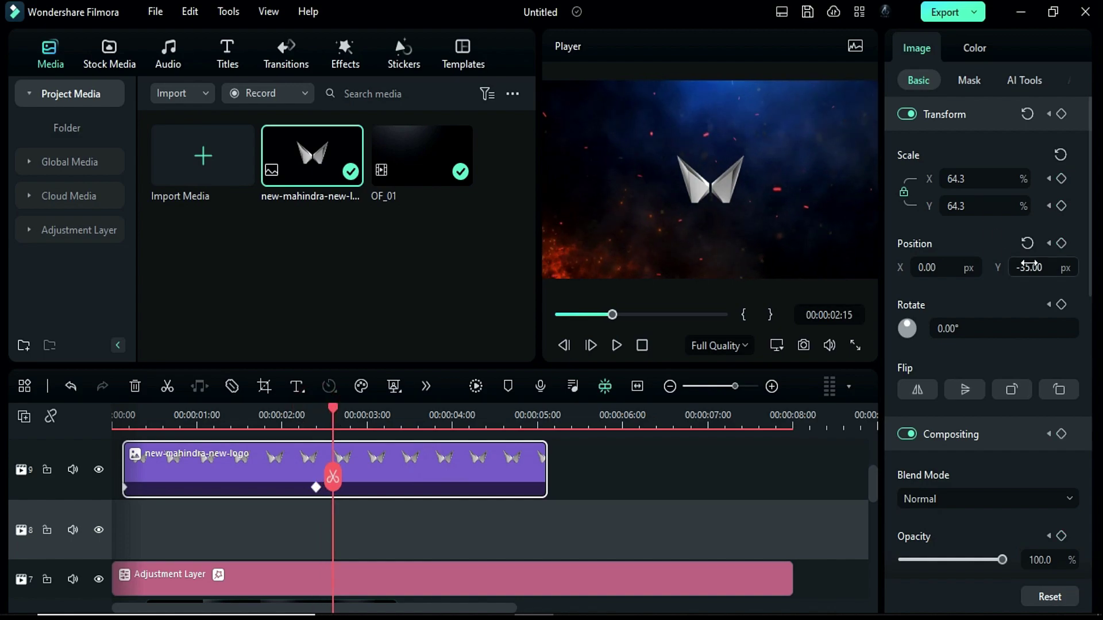
{"action": "left_click", "coordinate": [1034, 268]}
{"action": "type", "text": "-37"}
{"action": "key", "text": "Return"}
{"action": "left_click_drag", "start_coordinate": [337, 422], "coordinate": [396, 456]}
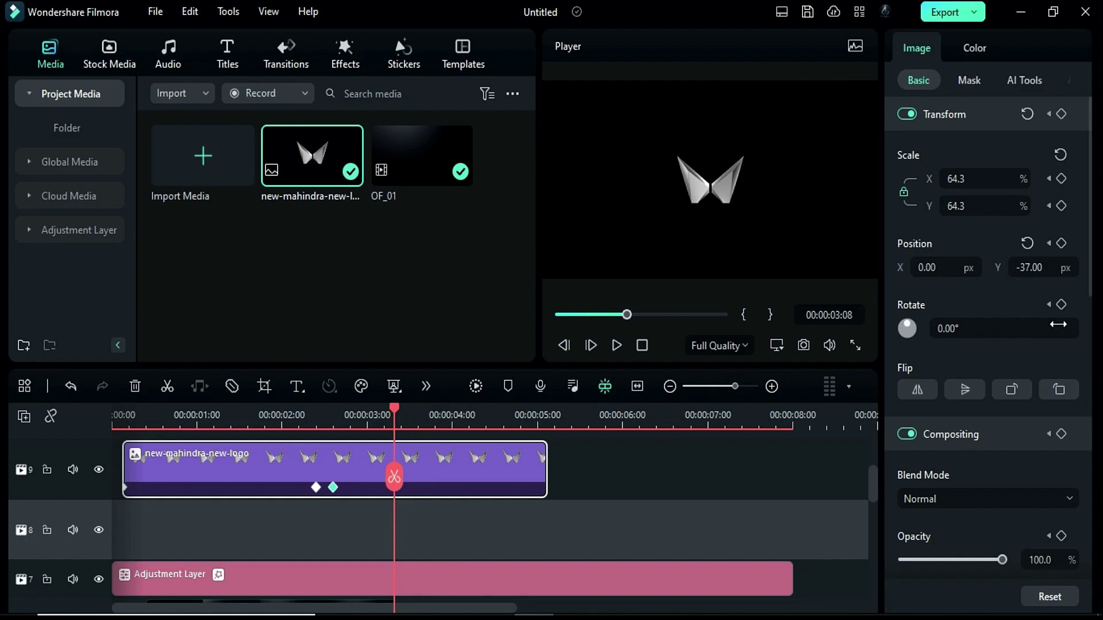
{"action": "left_click", "coordinate": [1034, 267]}
{"action": "type", "text": "45"}
{"action": "key", "text": "Return"}
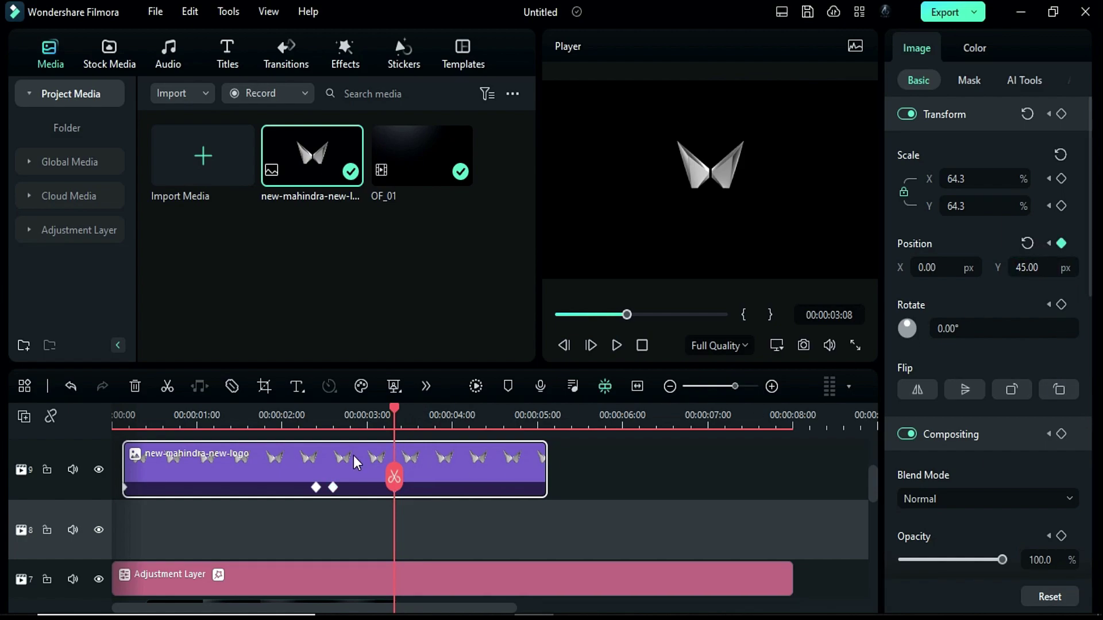
{"action": "scroll", "coordinate": [459, 505], "scroll_direction": "up", "scroll_amount": 1}
{"action": "key", "text": "ctrl+b"}
{"action": "key", "text": "Delete"}
Paste a copy of the logo clip on the track below, trimmed to run from 2:15 to about 7:21.
{"action": "left_click", "coordinate": [285, 482]}
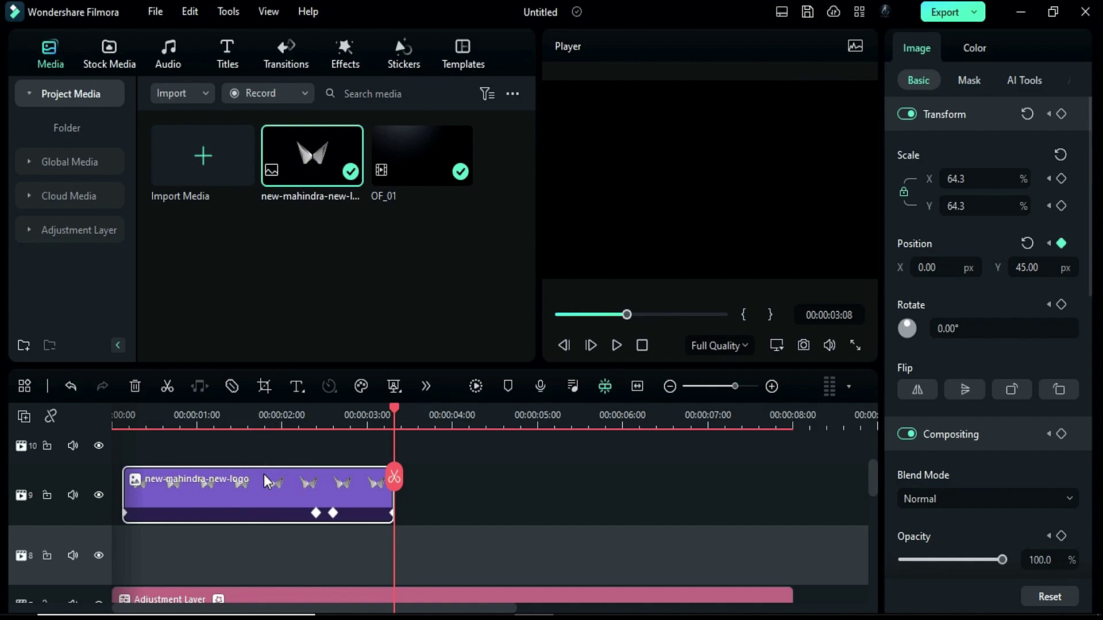
{"action": "left_click_drag", "start_coordinate": [126, 425], "coordinate": [124, 425]}
{"action": "key", "text": "ctrl+v"}
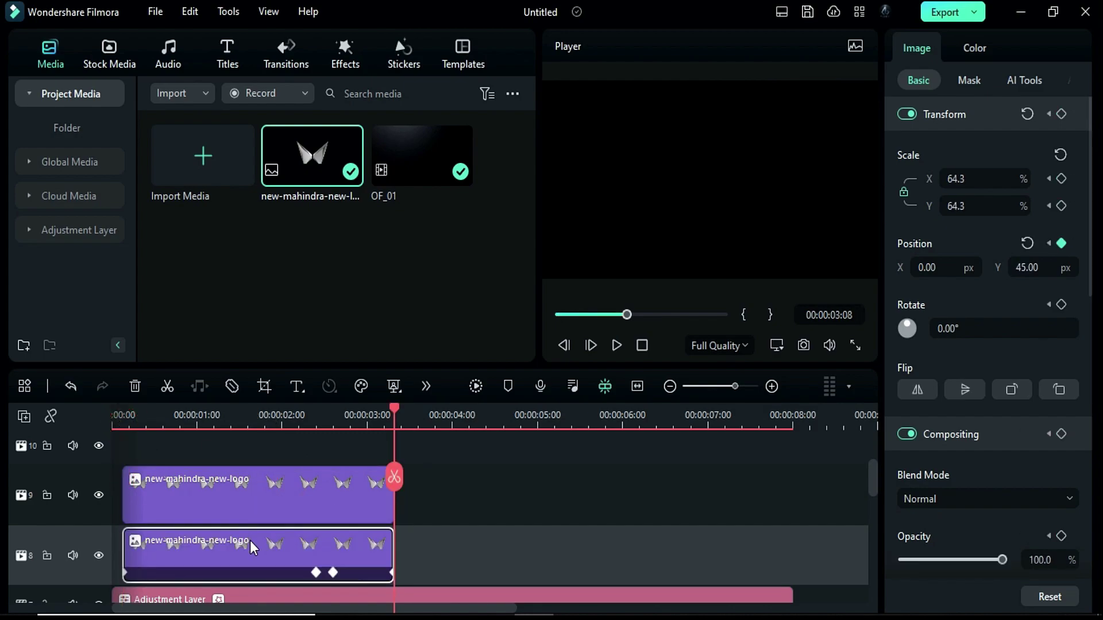
{"action": "left_click_drag", "start_coordinate": [126, 554], "coordinate": [318, 537]}
{"action": "scroll", "coordinate": [356, 517], "scroll_direction": "up", "scroll_amount": 1}
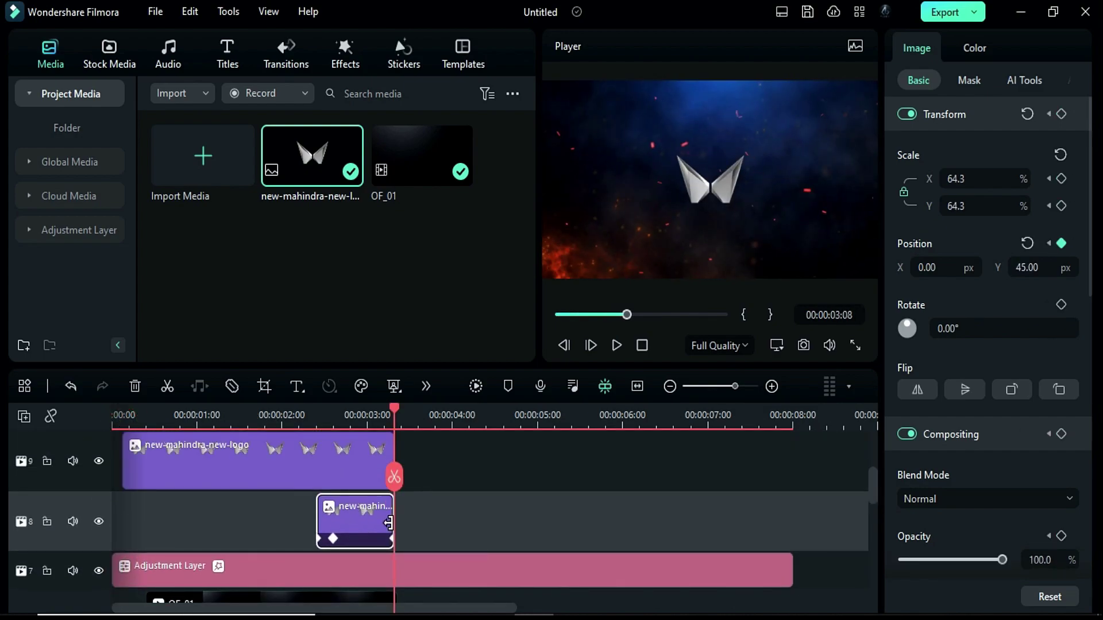
{"action": "left_click_drag", "start_coordinate": [391, 520], "coordinate": [775, 532]}
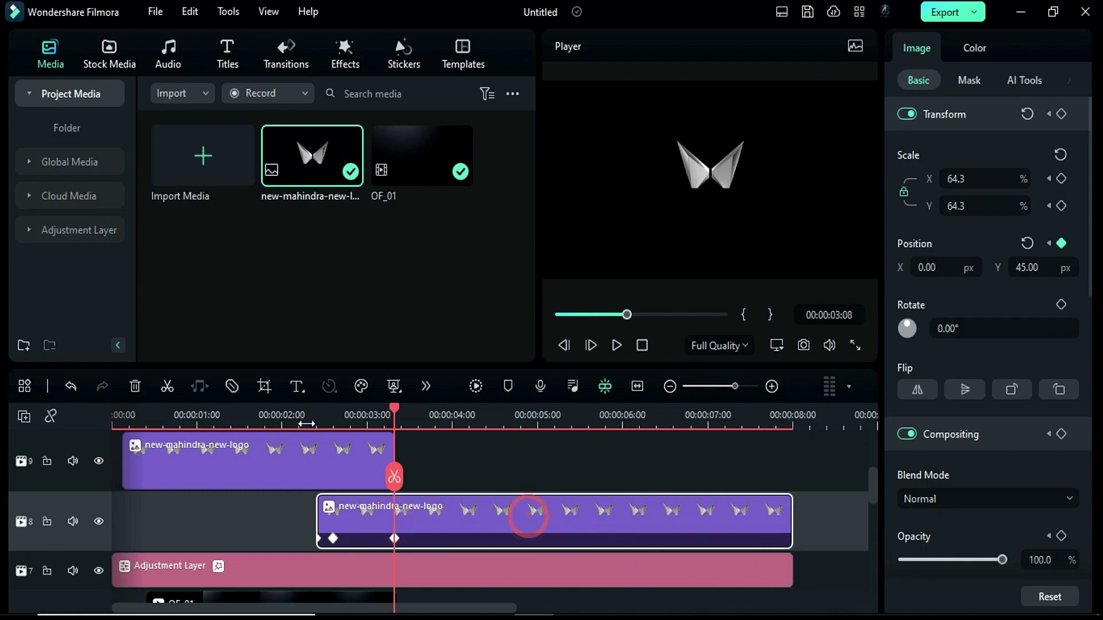
{"action": "left_click_drag", "start_coordinate": [306, 424], "coordinate": [332, 424]}
{"action": "left_click_drag", "start_coordinate": [318, 529], "coordinate": [333, 526]}
Grade the upper logo clip white: Contrast, Vibrance, Saturation -100; Highlight, Shadow, White, Black 100.
{"action": "left_click", "coordinate": [353, 470]}
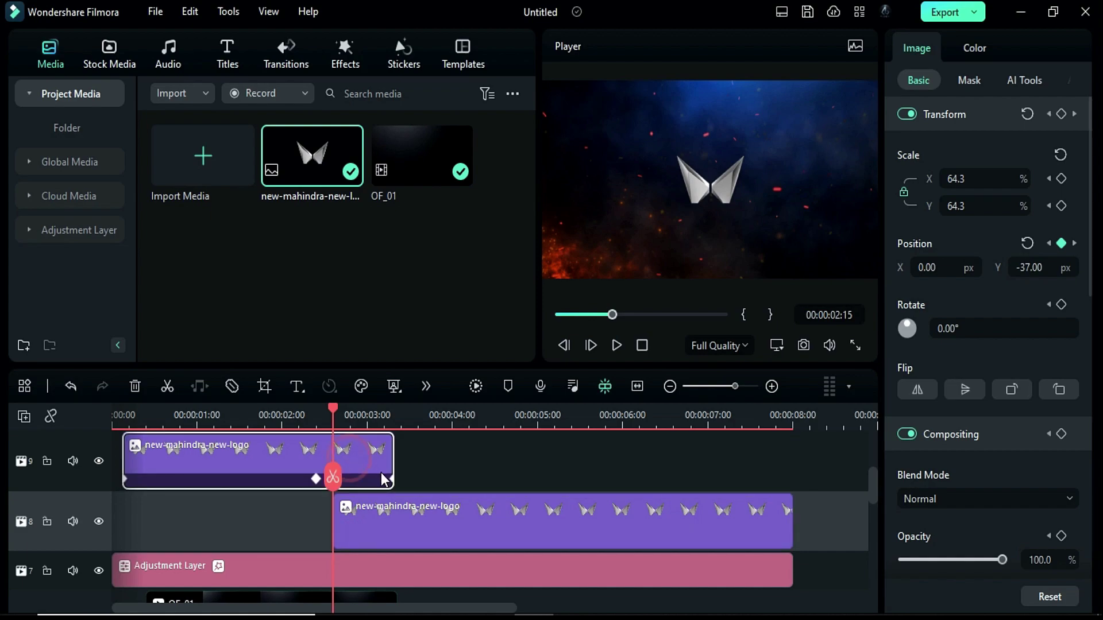
{"action": "scroll", "coordinate": [388, 486], "scroll_direction": "up", "scroll_amount": 1}
{"action": "left_click", "coordinate": [974, 48]}
{"action": "left_click_drag", "start_coordinate": [952, 490], "coordinate": [896, 491]}
{"action": "left_click_drag", "start_coordinate": [952, 551], "coordinate": [896, 553]}
{"action": "scroll", "coordinate": [931, 528], "scroll_direction": "down", "scroll_amount": 2}
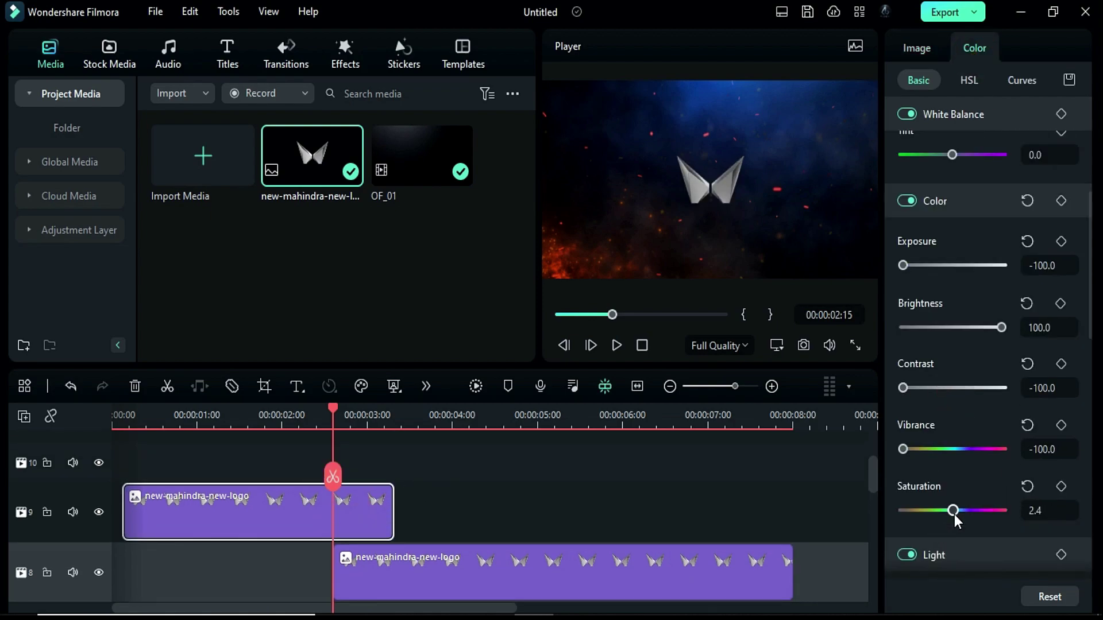
{"action": "left_click_drag", "start_coordinate": [954, 511], "coordinate": [896, 513]}
{"action": "scroll", "coordinate": [930, 494], "scroll_direction": "down", "scroll_amount": 3}
{"action": "left_click_drag", "start_coordinate": [951, 466], "coordinate": [901, 474]}
{"action": "scroll", "coordinate": [976, 474], "scroll_direction": "down", "scroll_amount": 1}
{"action": "scroll", "coordinate": [987, 488], "scroll_direction": "down", "scroll_amount": 2}
{"action": "left_click_drag", "start_coordinate": [952, 447], "coordinate": [1017, 448]}
{"action": "scroll", "coordinate": [965, 500], "scroll_direction": "up", "scroll_amount": 2}
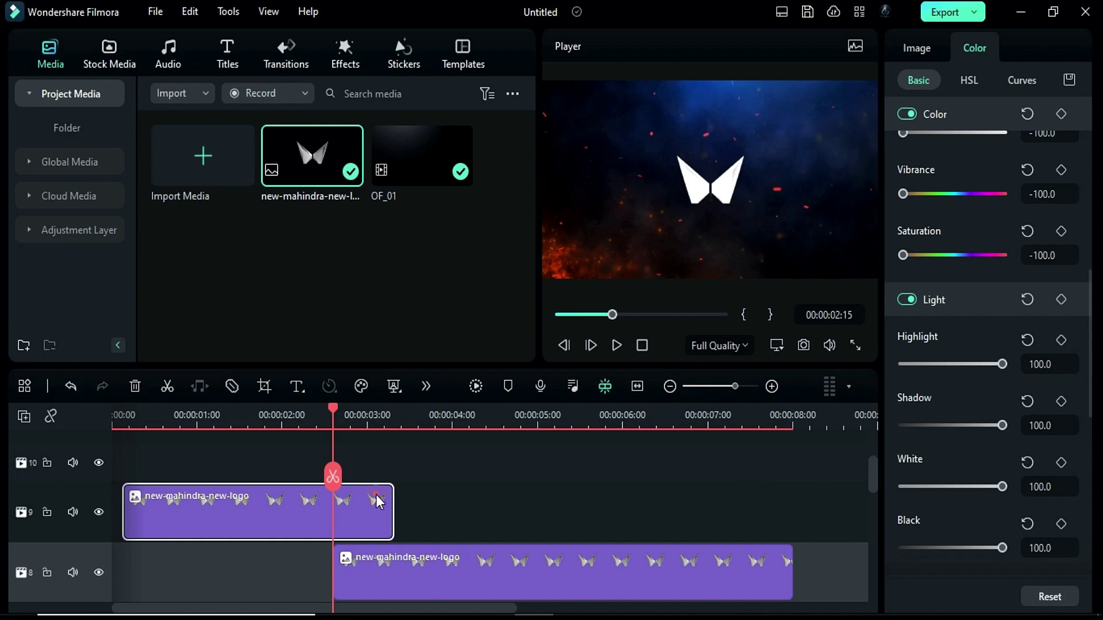
Set the upper logo's opacity to 0 at 3:08 so it fades out, and preview it.
{"action": "left_click", "coordinate": [916, 48]}
{"action": "left_click", "coordinate": [389, 525]}
{"action": "left_click_drag", "start_coordinate": [1003, 561], "coordinate": [804, 562]}
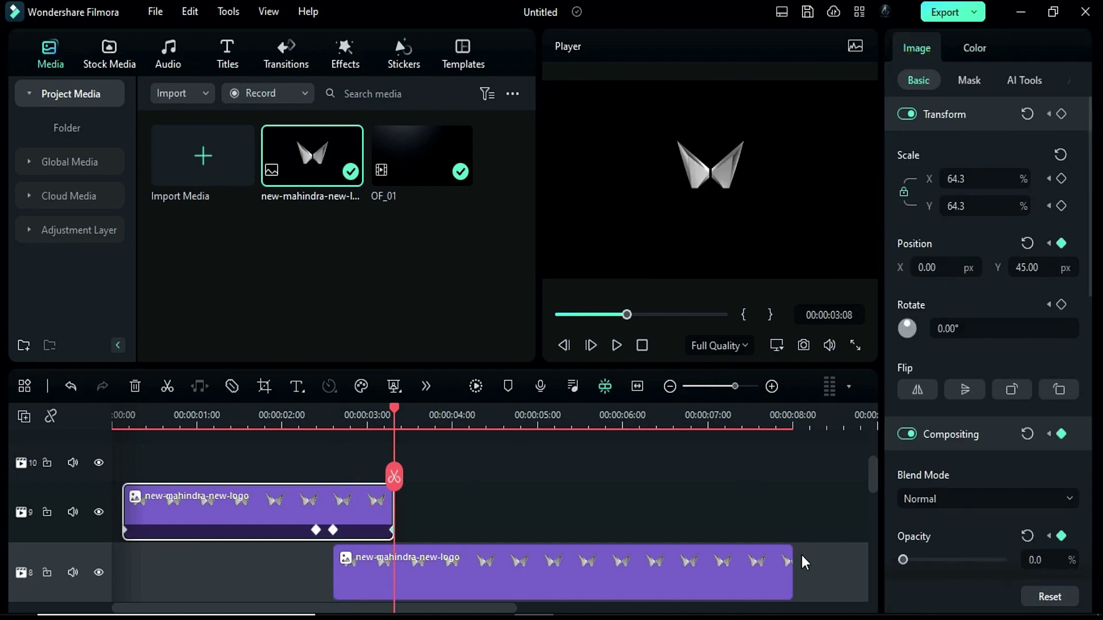
{"action": "left_click_drag", "start_coordinate": [332, 416], "coordinate": [453, 441]}
Drag BCC Light Sweep from Boris FX Lights onto the lower logo clip on track 8.
{"action": "scroll", "coordinate": [476, 494], "scroll_direction": "down", "scroll_amount": 1}
{"action": "left_click", "coordinate": [495, 514]}
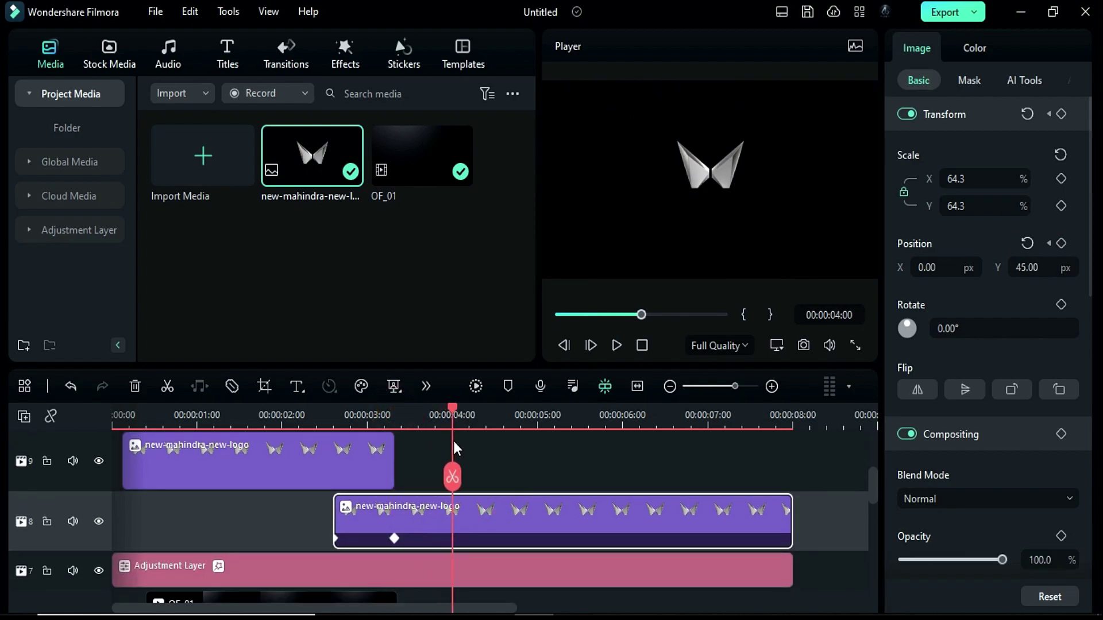
{"action": "left_click", "coordinate": [350, 61]}
{"action": "scroll", "coordinate": [109, 209], "scroll_direction": "down", "scroll_amount": 3}
{"action": "left_click", "coordinate": [46, 270]}
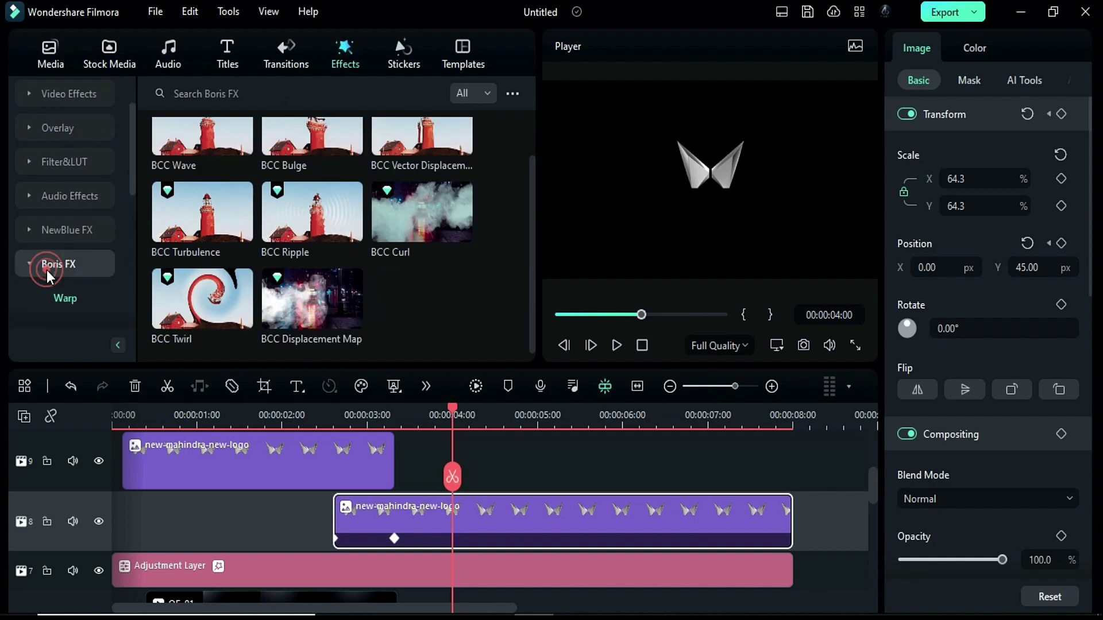
{"action": "scroll", "coordinate": [46, 269], "scroll_direction": "down", "scroll_amount": 3}
{"action": "left_click", "coordinate": [72, 196]}
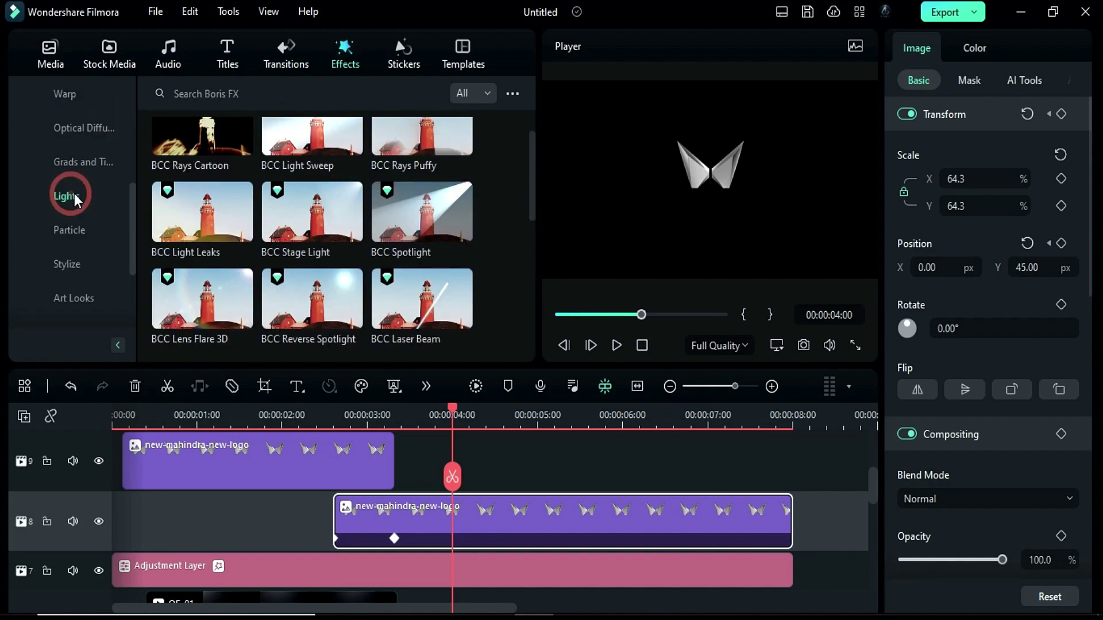
{"action": "left_click_drag", "start_coordinate": [298, 146], "coordinate": [459, 523]}
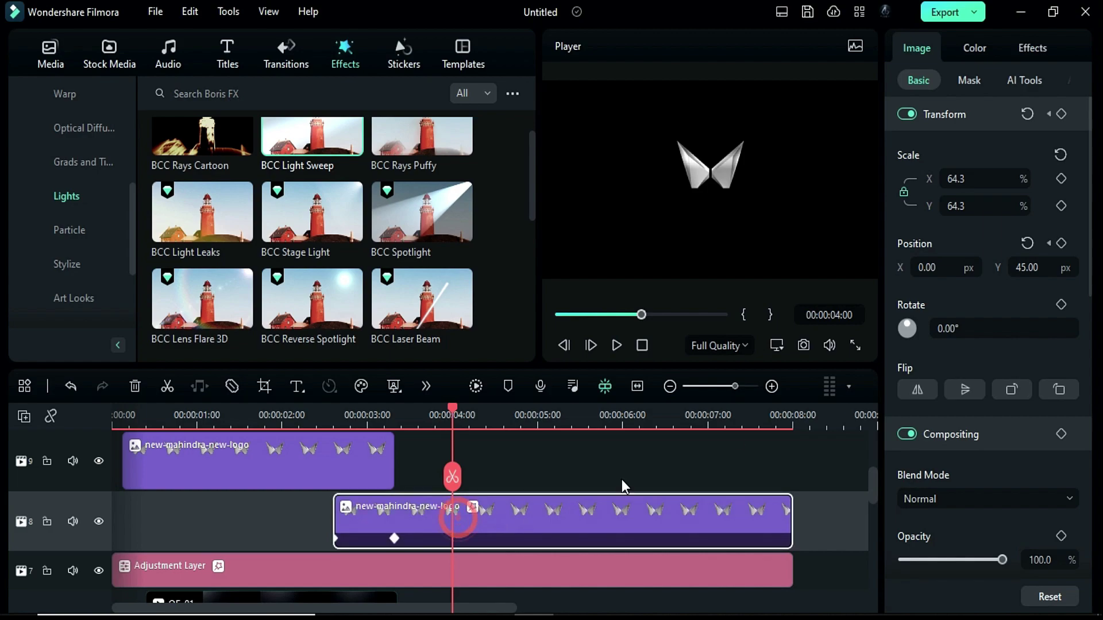
Adjust the Light Sweep angle and keyframe Light Center X at -0.20 at 4 seconds.
{"action": "left_click", "coordinate": [1032, 53]}
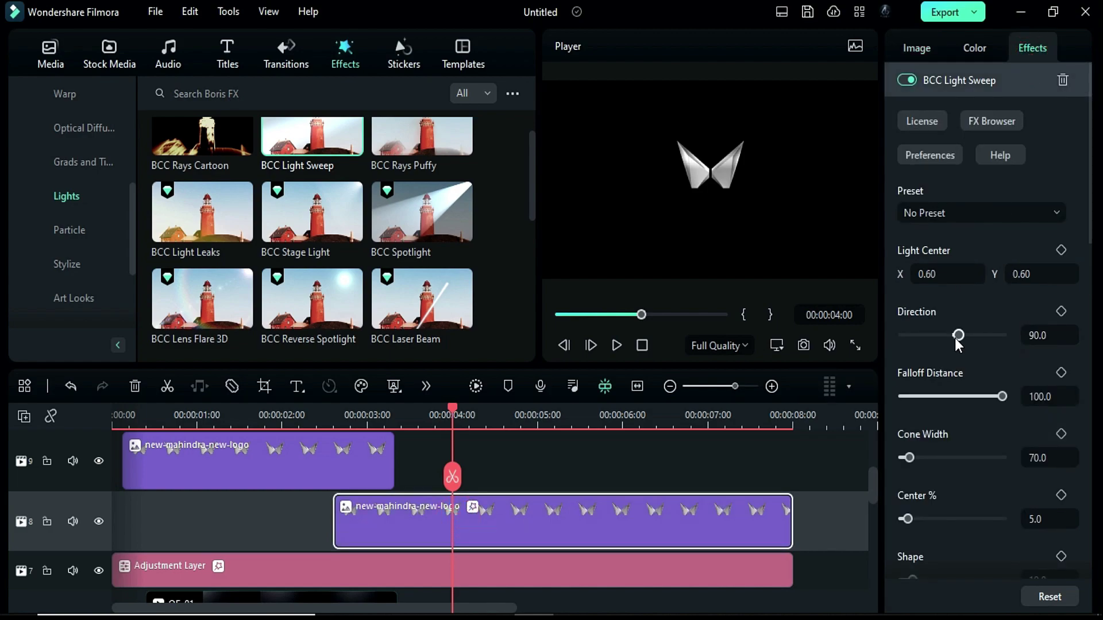
{"action": "mouse_move", "coordinate": [1050, 335]}
{"action": "left_mouse_down"}
{"action": "mouse_move", "coordinate": [987, 336]}
{"action": "mouse_move", "coordinate": [1058, 336]}
{"action": "left_mouse_up"}
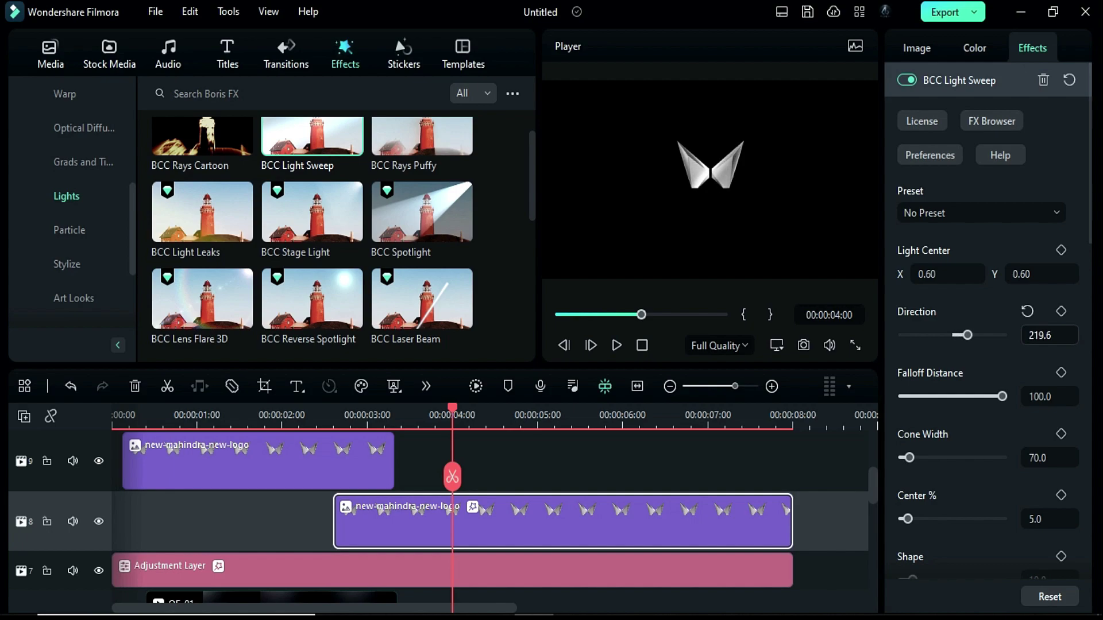
{"action": "left_click", "coordinate": [926, 273]}
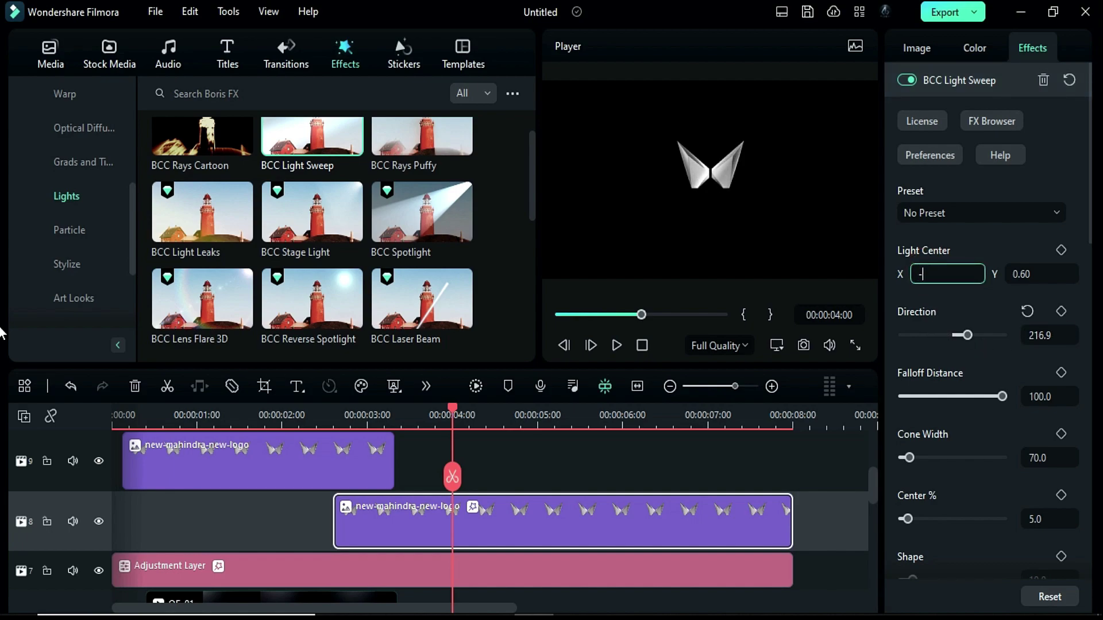
{"action": "type", "text": "-.20"}
{"action": "key", "text": "Return"}
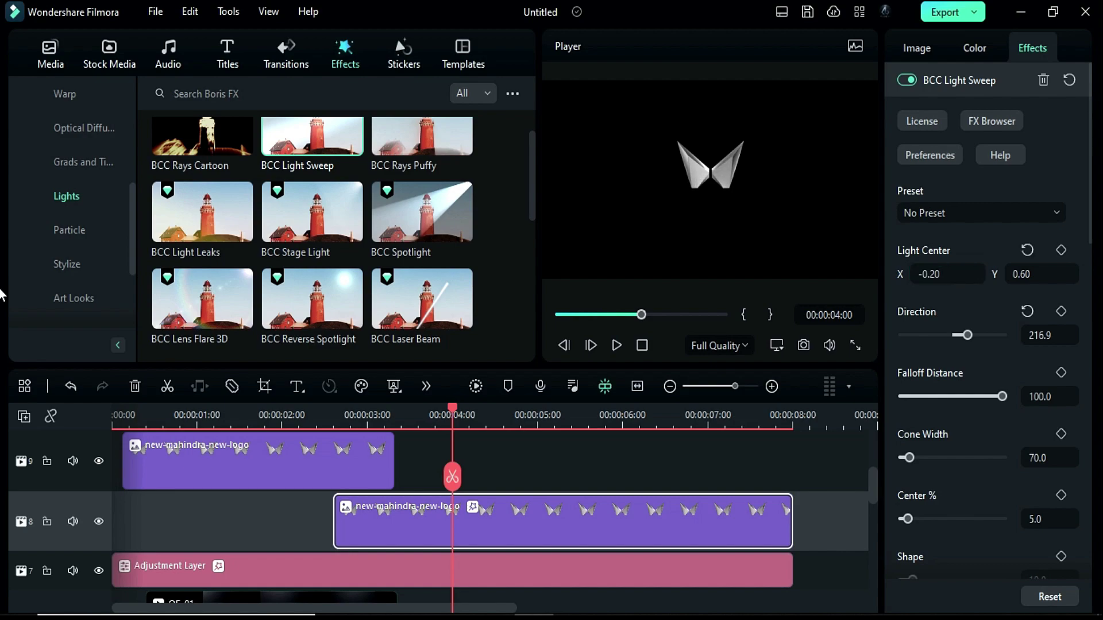
{"action": "left_click", "coordinate": [1061, 250]}
Keyframe Light Center X to 0.60 at 5 seconds and 0.90 at 6 seconds.
{"action": "left_click_drag", "start_coordinate": [450, 410], "coordinate": [538, 419]}
{"action": "left_click", "coordinate": [590, 514]}
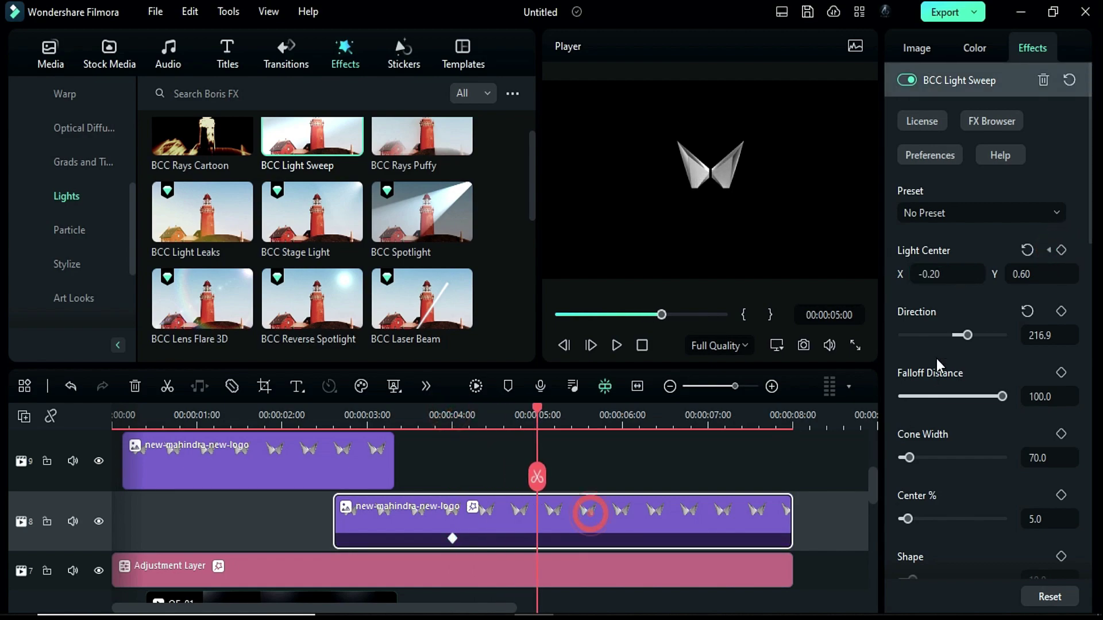
{"action": "left_click", "coordinate": [942, 276]}
{"action": "type", "text": "0.60"}
{"action": "key", "text": "Return"}
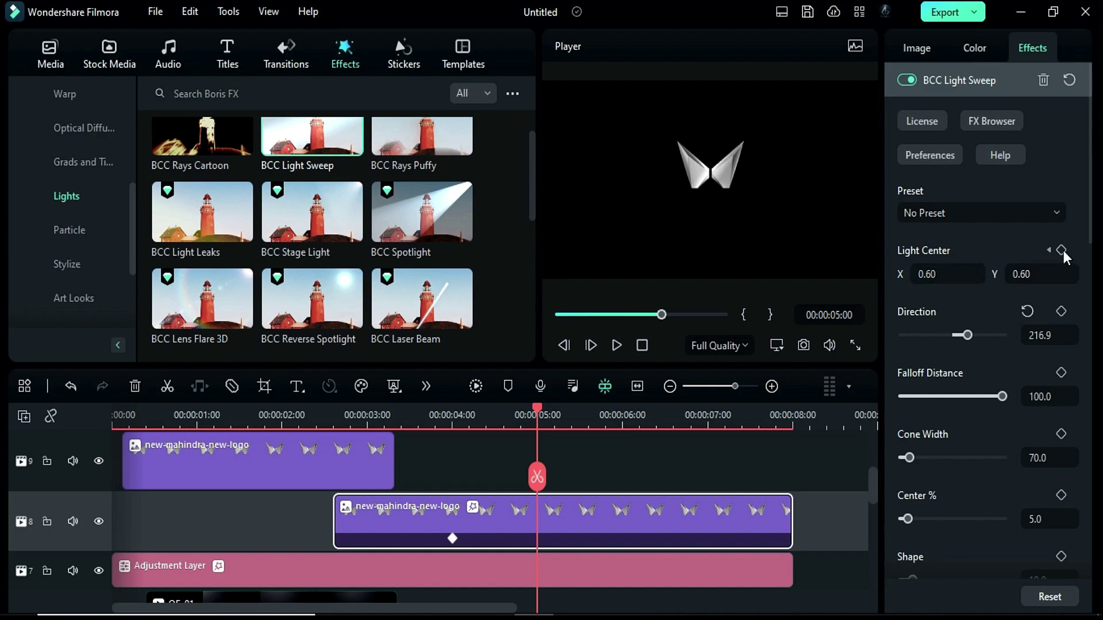
{"action": "left_click_drag", "start_coordinate": [537, 409], "coordinate": [624, 440]}
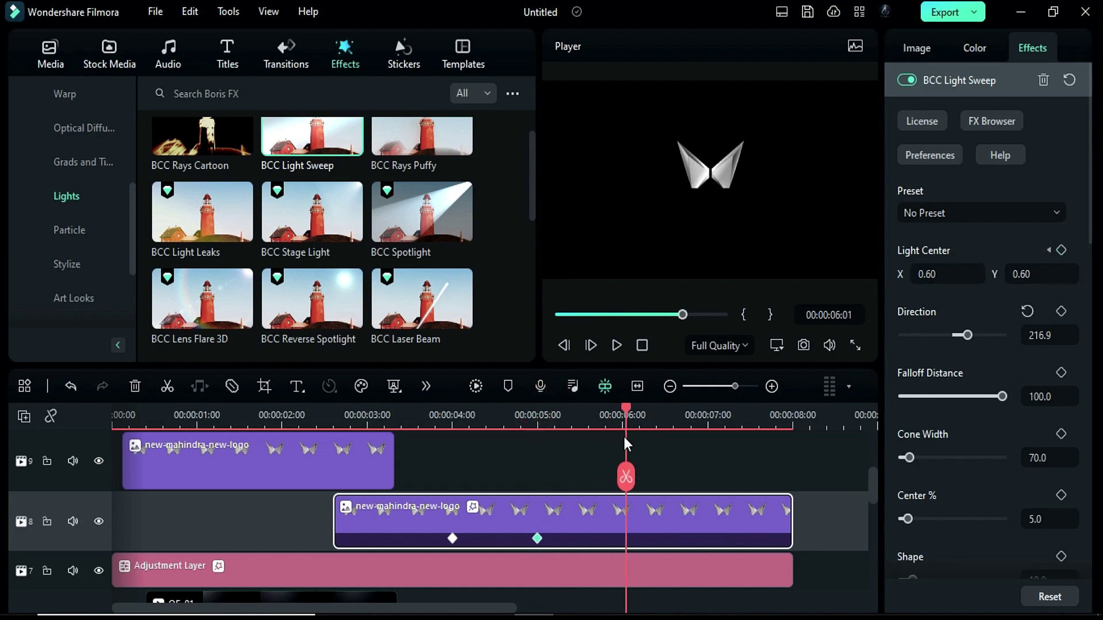
{"action": "left_click", "coordinate": [927, 275]}
{"action": "type", "text": "0.90"}
{"action": "key", "text": "Return"}
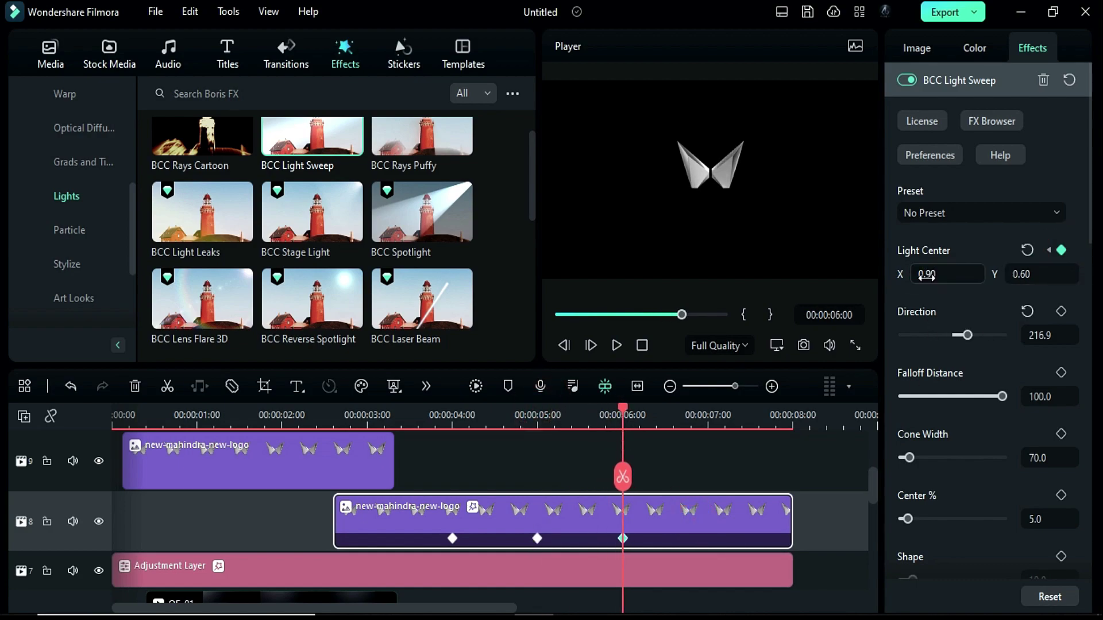
{"action": "left_click_drag", "start_coordinate": [450, 414], "coordinate": [577, 445]}
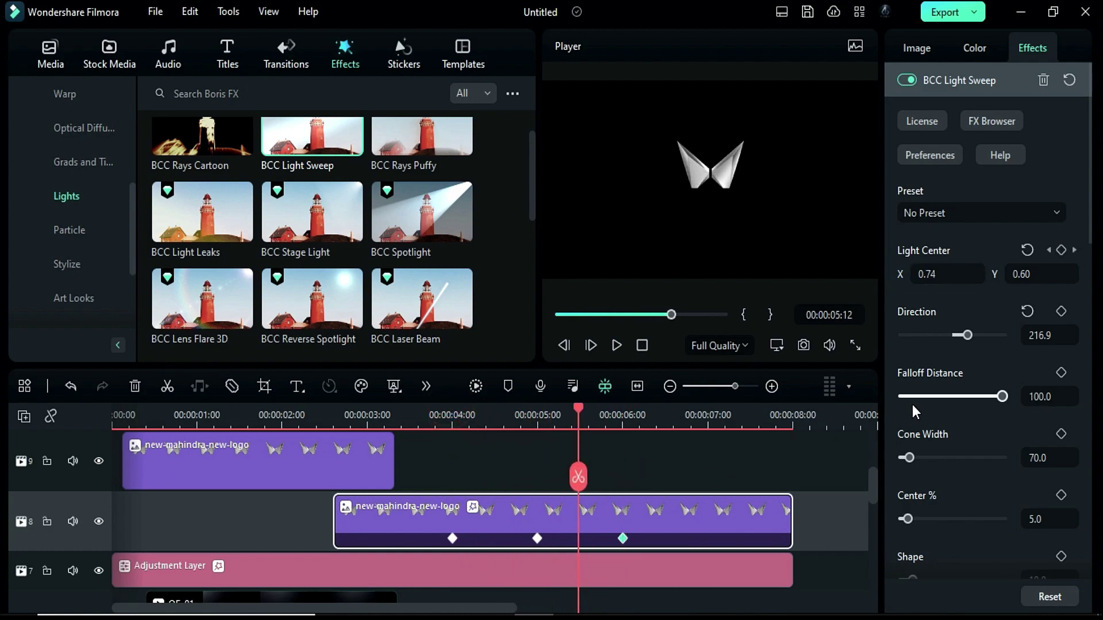
Make the sweep light blue, narrow the cone width, and raise intensity to 97.6.
{"action": "scroll", "coordinate": [1001, 432], "scroll_direction": "down", "scroll_amount": 2}
{"action": "scroll", "coordinate": [1000, 440], "scroll_direction": "down", "scroll_amount": 2}
{"action": "left_click", "coordinate": [932, 503]}
{"action": "left_click", "coordinate": [915, 559]}
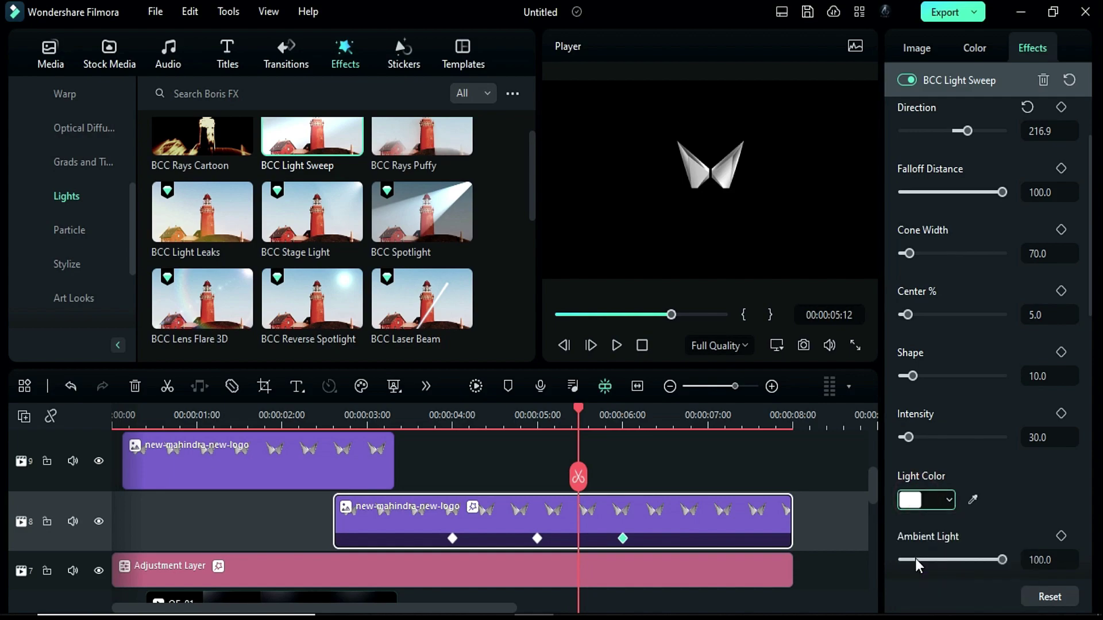
{"action": "left_click_drag", "start_coordinate": [453, 415], "coordinate": [624, 461]}
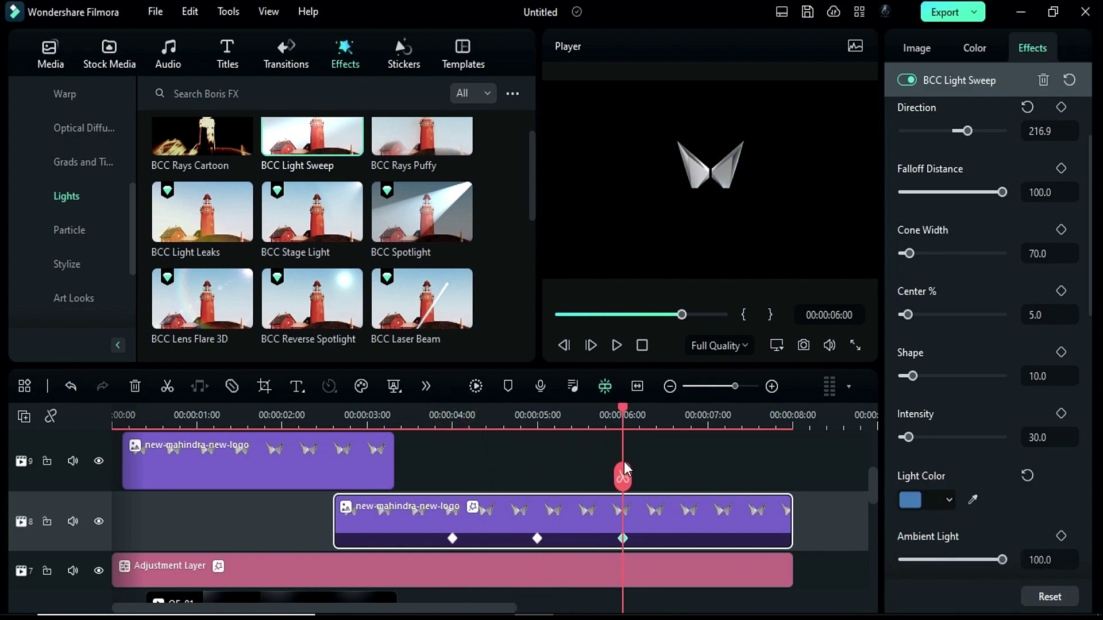
{"action": "left_click", "coordinate": [562, 410]}
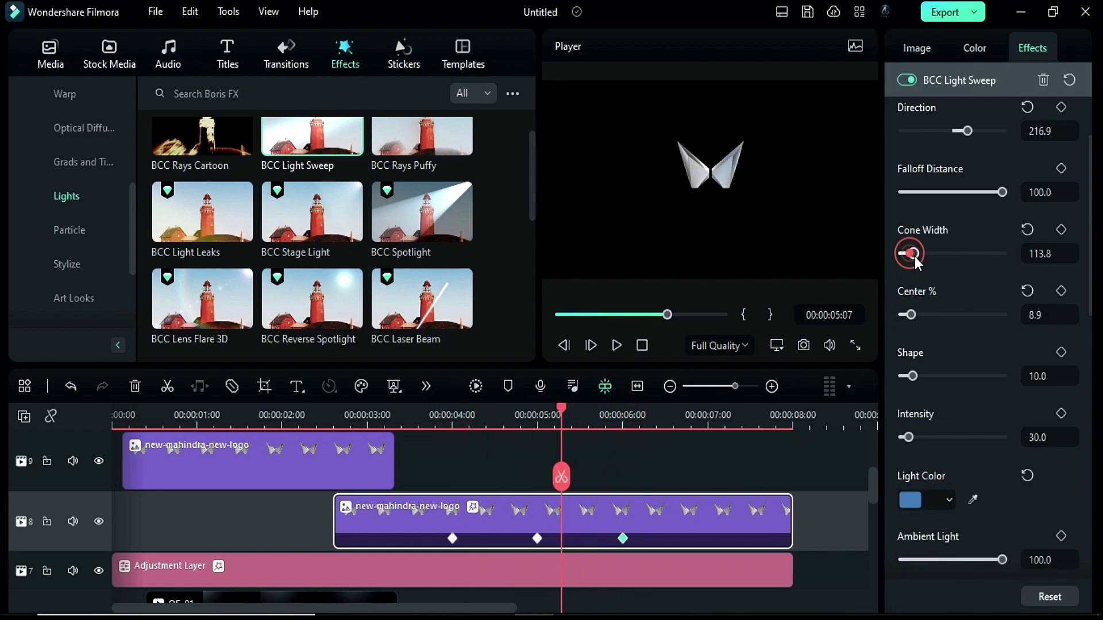
{"action": "left_click_drag", "start_coordinate": [970, 440], "coordinate": [926, 441]}
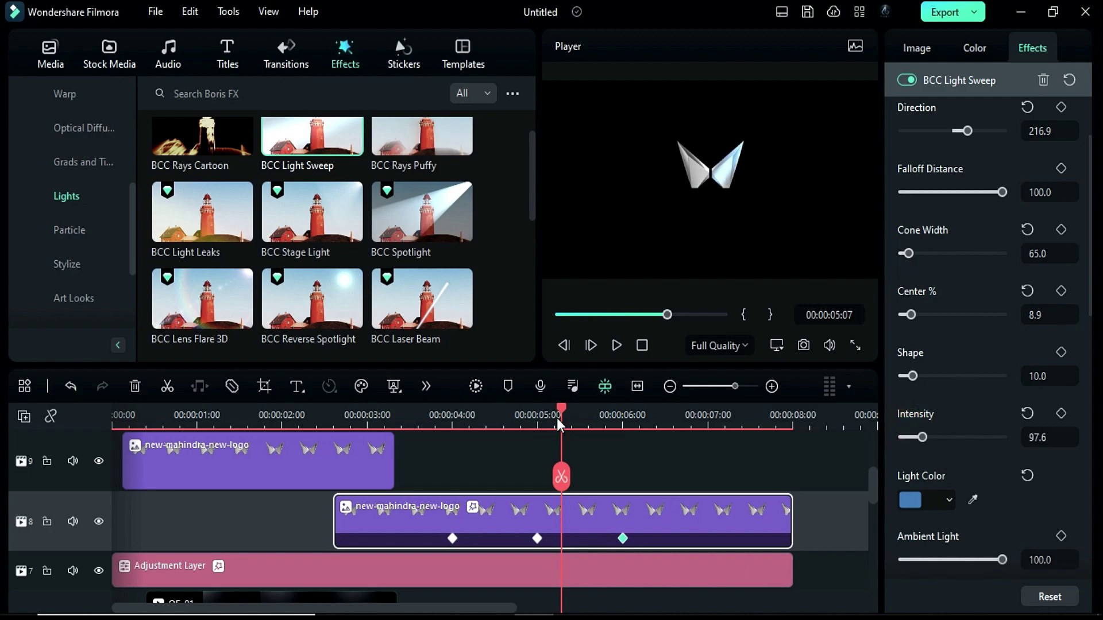
{"action": "left_click_drag", "start_coordinate": [557, 418], "coordinate": [623, 446]}
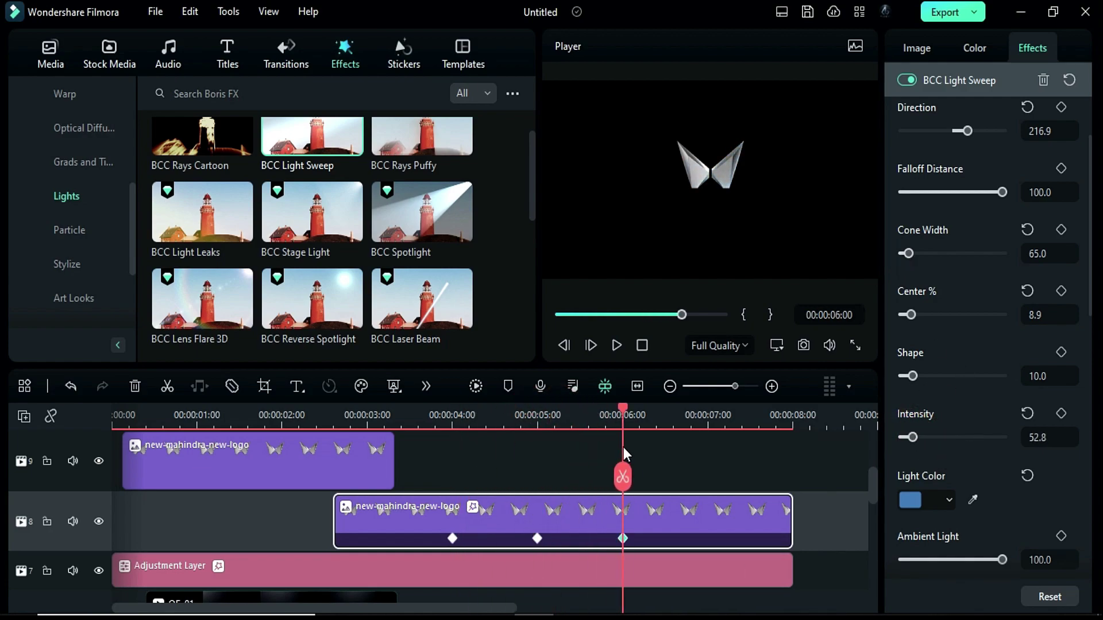
{"action": "left_click_drag", "start_coordinate": [618, 409], "coordinate": [538, 409]}
Add a Default Title over the logo, cut off at 8 seconds.
{"action": "left_click", "coordinate": [227, 55]}
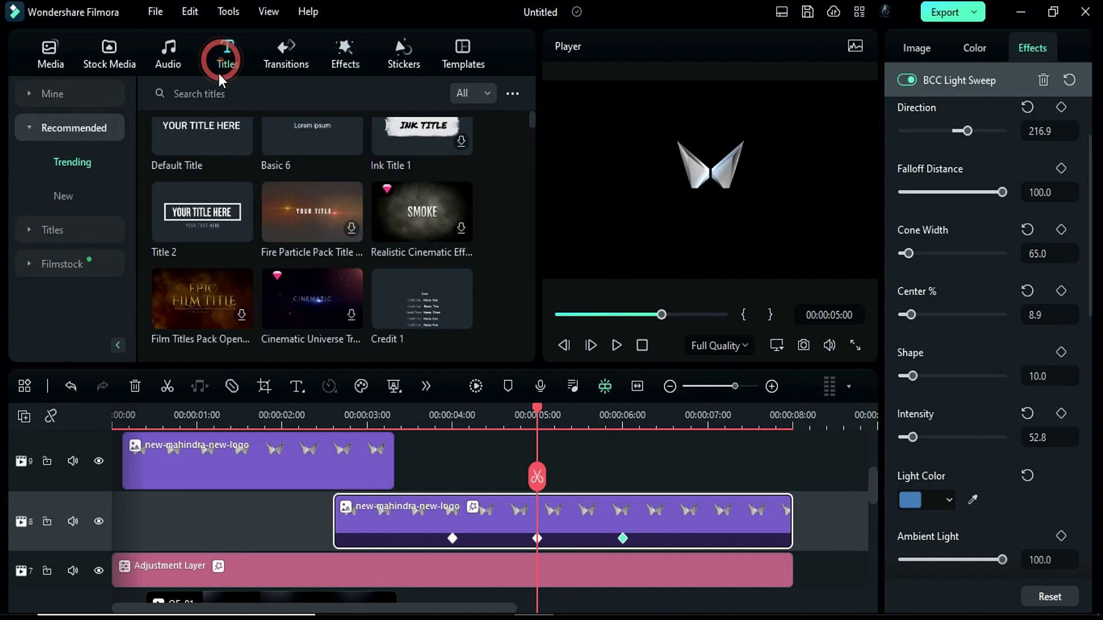
{"action": "left_click_drag", "start_coordinate": [202, 136], "coordinate": [551, 467]}
{"action": "left_click", "coordinate": [793, 424]}
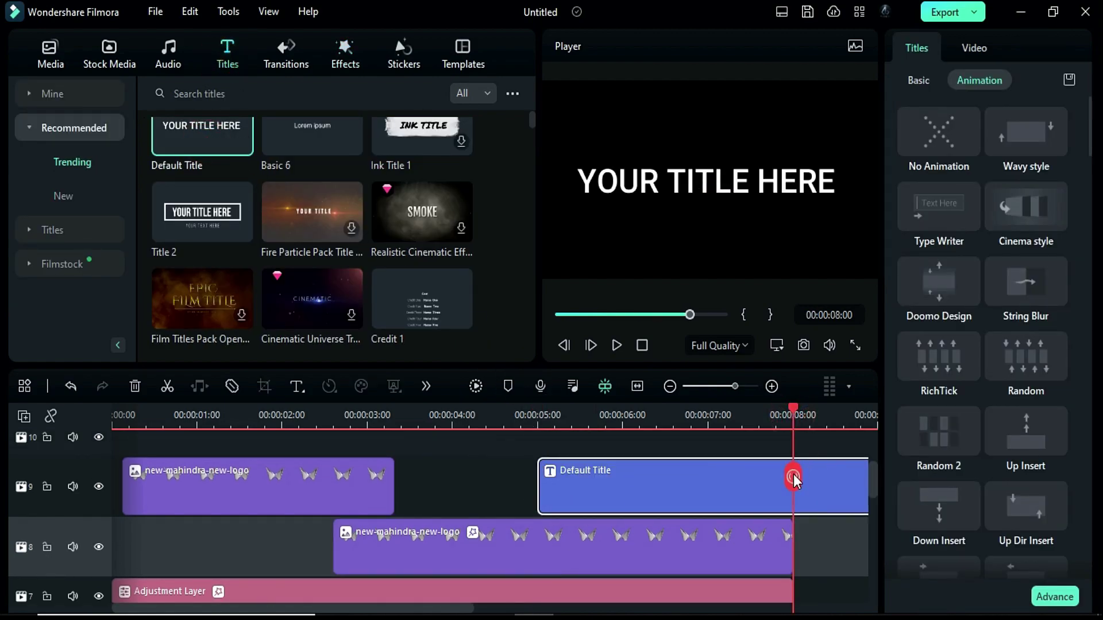
{"action": "left_click", "coordinate": [793, 478]}
{"action": "key", "text": "Delete"}
Change the title text to MAHINDRA in the Gotham Knights font.
{"action": "left_click", "coordinate": [761, 484]}
{"action": "left_click", "coordinate": [643, 423]}
{"action": "left_click", "coordinate": [918, 80]}
{"action": "left_click", "coordinate": [1020, 158]}
{"action": "key", "text": "ctrl+a"}
{"action": "type", "text": "MAHINDRA"}
{"action": "left_click", "coordinate": [956, 228]}
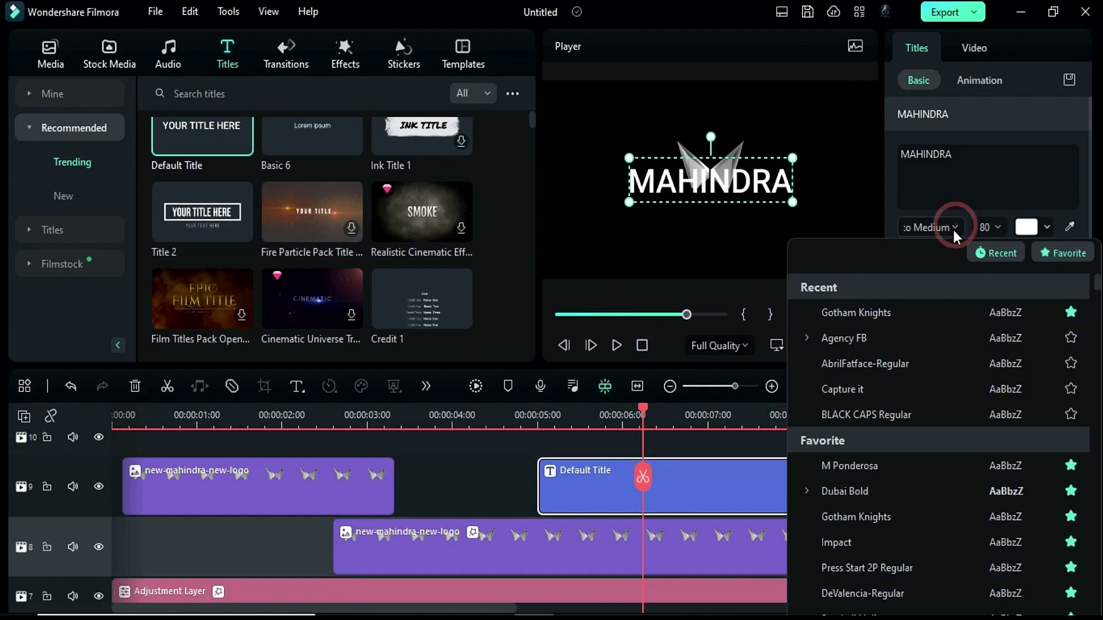
{"action": "left_click", "coordinate": [943, 313]}
Set the title to size 28 with letter spacing 18 and move it below the logo.
{"action": "left_click", "coordinate": [1055, 595]}
{"action": "left_click", "coordinate": [677, 46]}
{"action": "left_click", "coordinate": [677, 45]}
{"action": "left_click", "coordinate": [323, 49]}
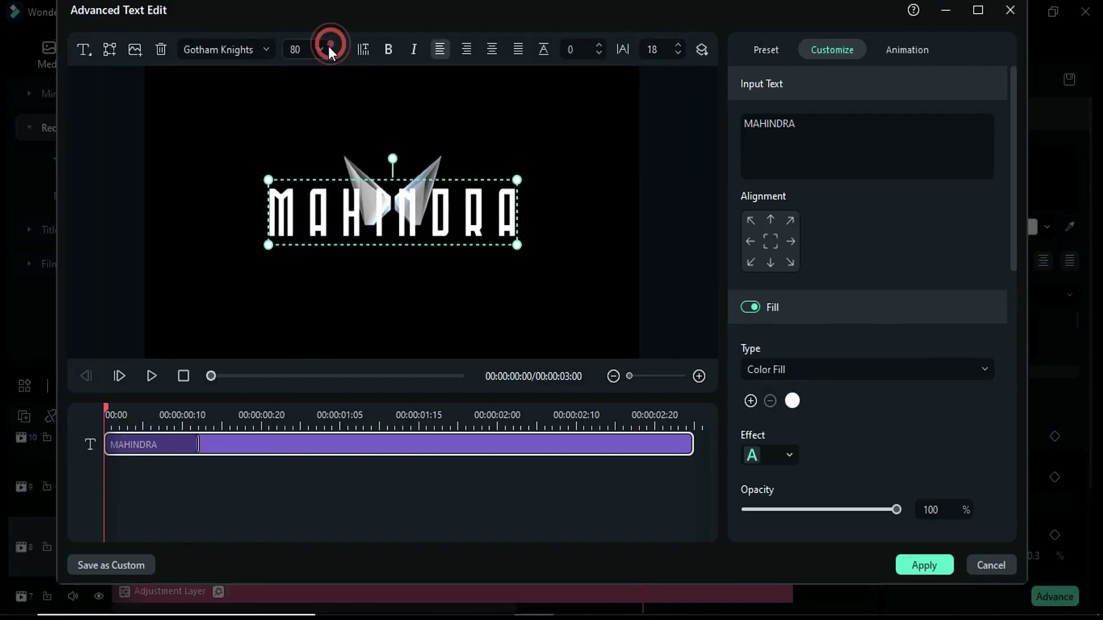
{"action": "left_click", "coordinate": [305, 136]}
{"action": "left_click_drag", "start_coordinate": [393, 213], "coordinate": [393, 247]}
Give MAHINDRA a gray-and-white gradient fill at angle 90.
{"action": "left_click", "coordinate": [867, 369]}
{"action": "left_click", "coordinate": [826, 418]}
{"action": "left_click", "coordinate": [841, 416]}
{"action": "scroll", "coordinate": [831, 425], "scroll_direction": "down", "scroll_amount": 2}
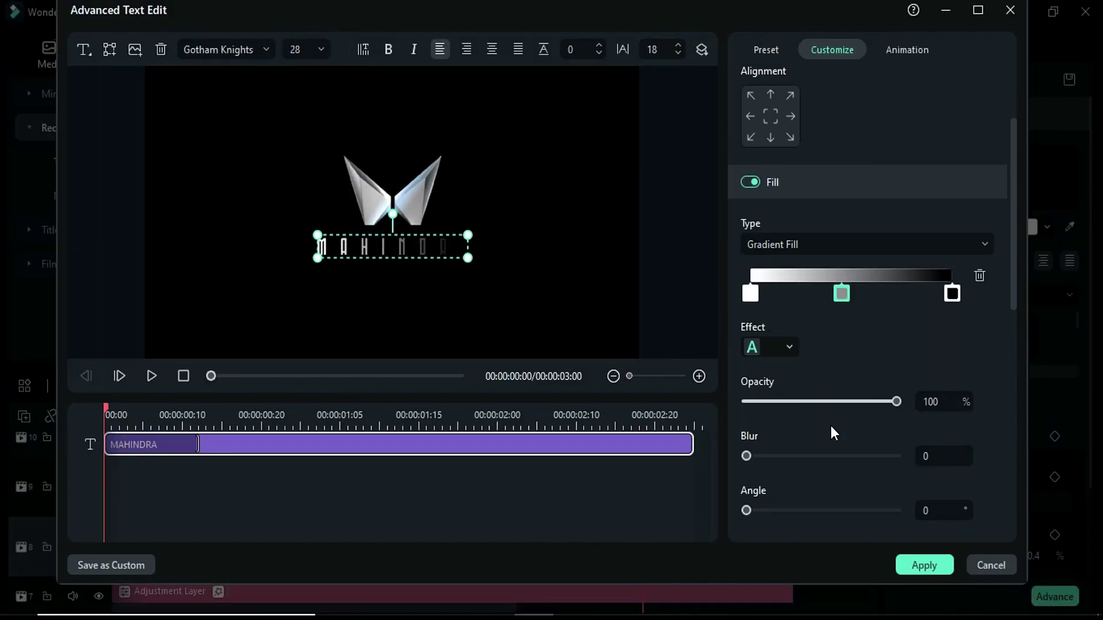
{"action": "double_click", "coordinate": [841, 293]}
{"action": "left_click", "coordinate": [908, 388]}
{"action": "left_click_drag", "start_coordinate": [841, 295], "coordinate": [792, 296]}
{"action": "left_click_drag", "start_coordinate": [746, 298], "coordinate": [835, 304]}
{"action": "double_click", "coordinate": [953, 297]}
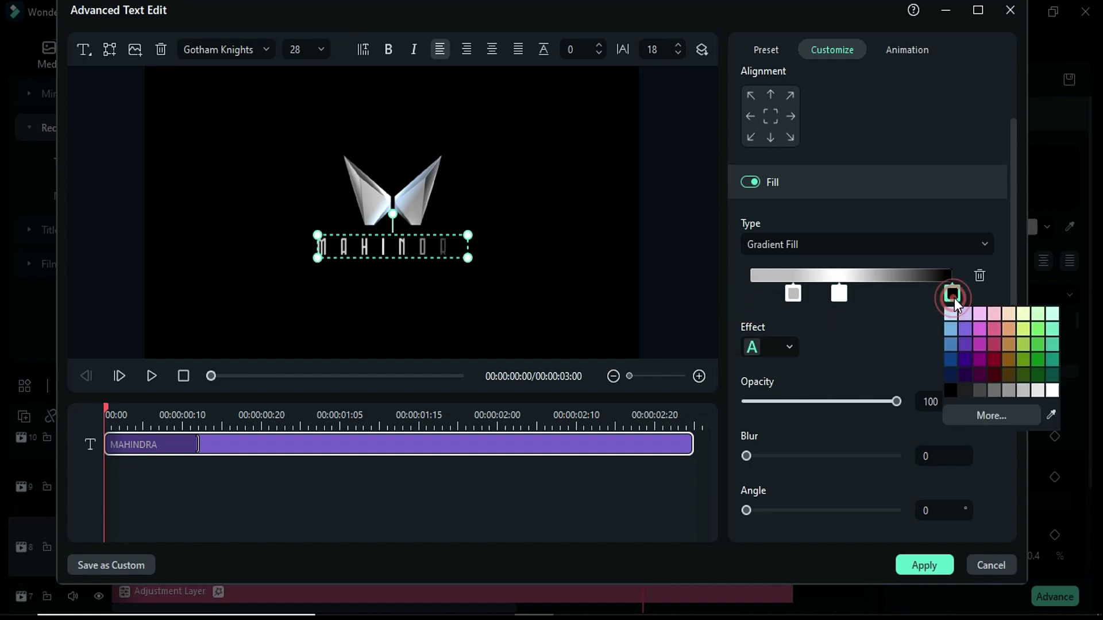
{"action": "left_click", "coordinate": [1027, 388]}
{"action": "type", "text": "90"}
Apply the String Blur animation to the title and confirm the text edits.
{"action": "left_click", "coordinate": [907, 49]}
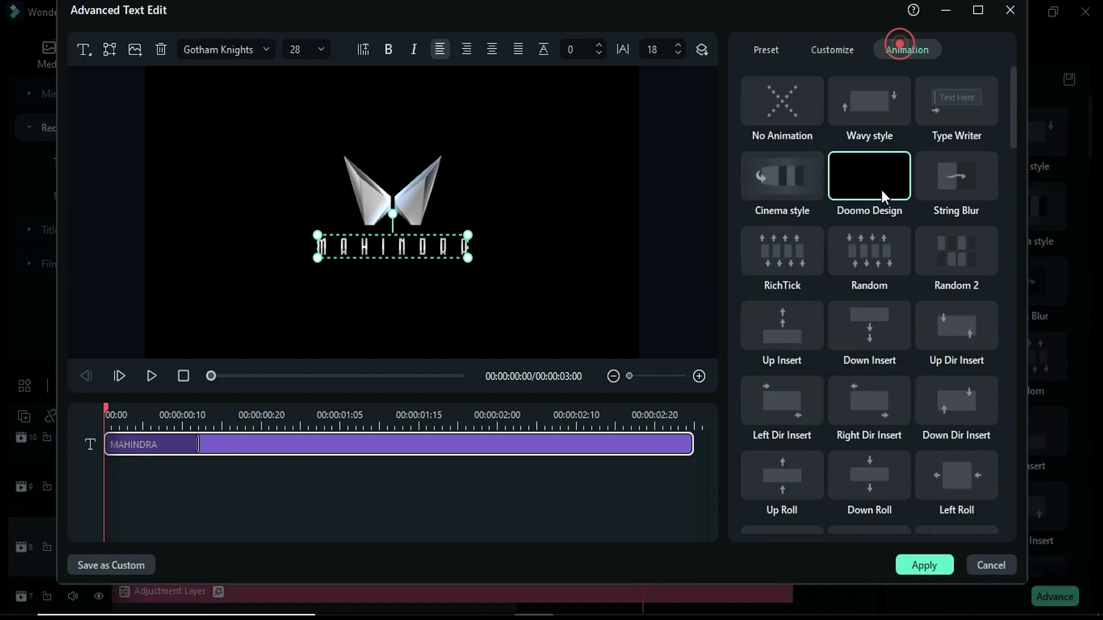
{"action": "left_click", "coordinate": [925, 197]}
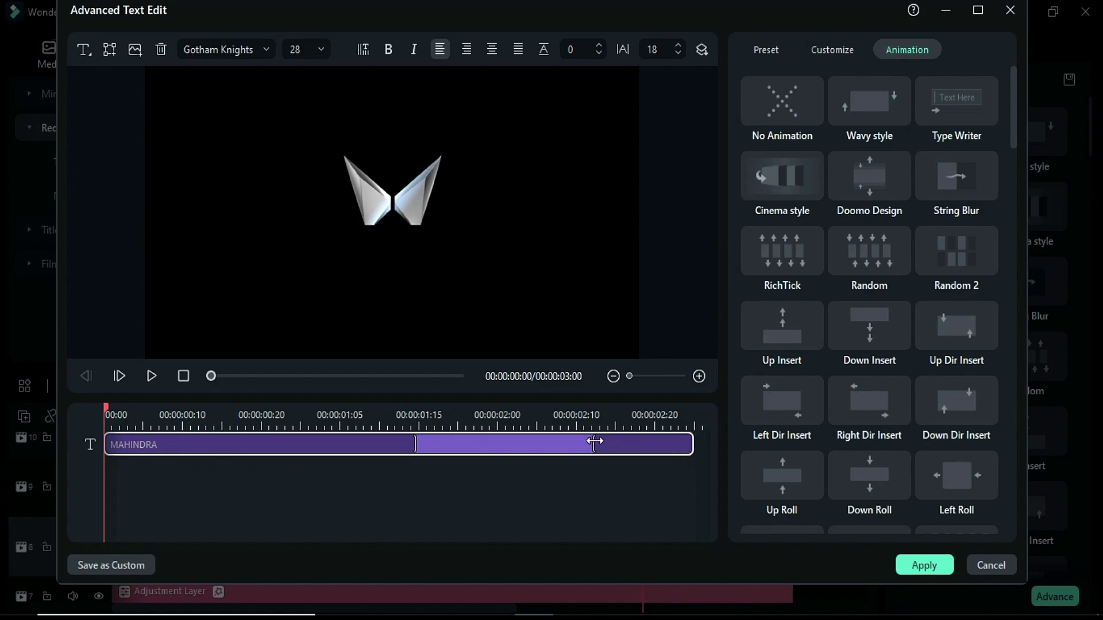
{"action": "left_click", "coordinate": [918, 565]}
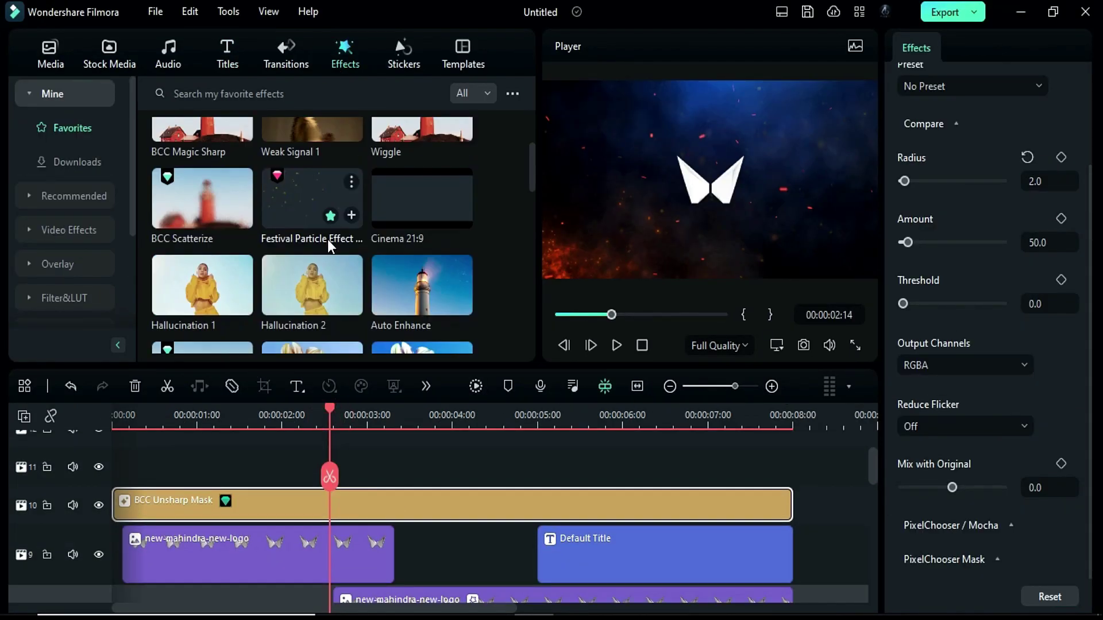
Add Auto Enhance as an effect layer over the video and render a playback preview.
{"action": "left_click_drag", "start_coordinate": [422, 285], "coordinate": [110, 477]}
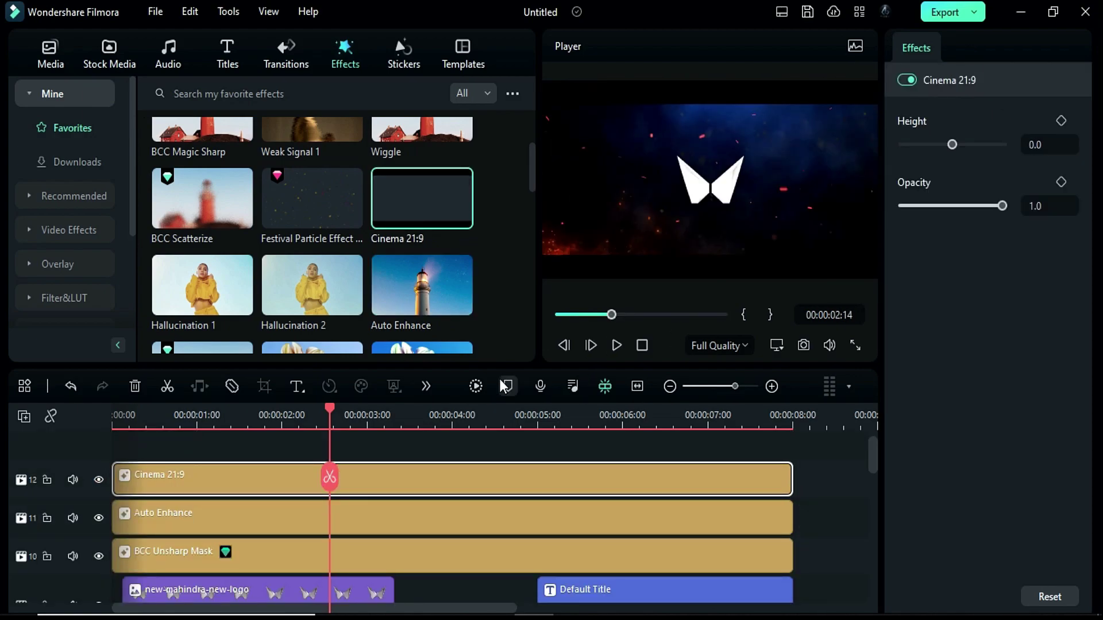
{"action": "left_click", "coordinate": [475, 386]}
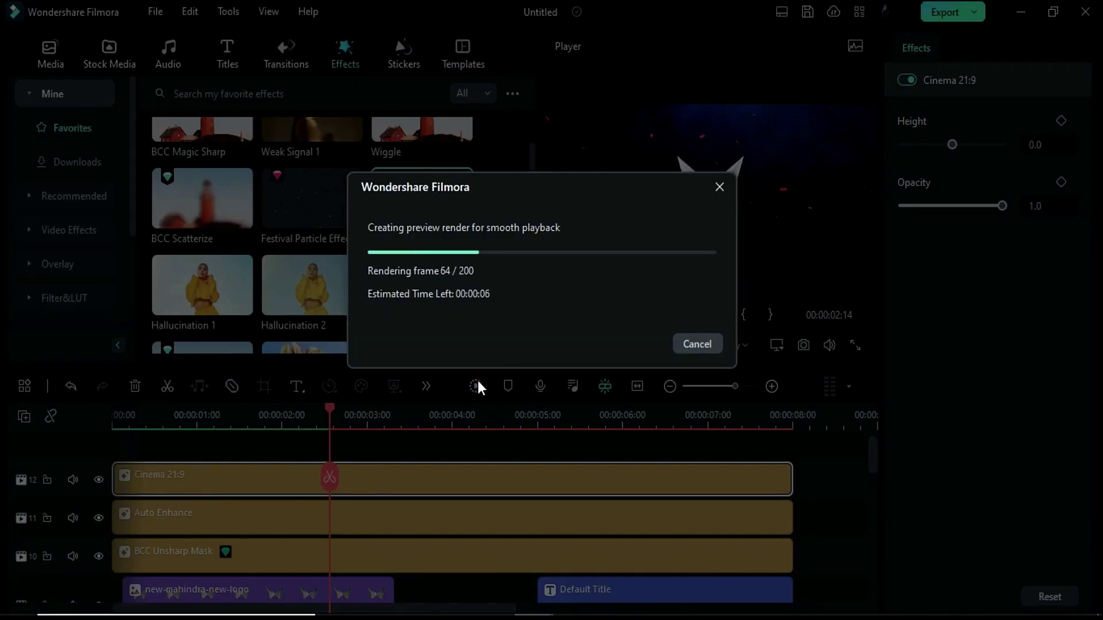